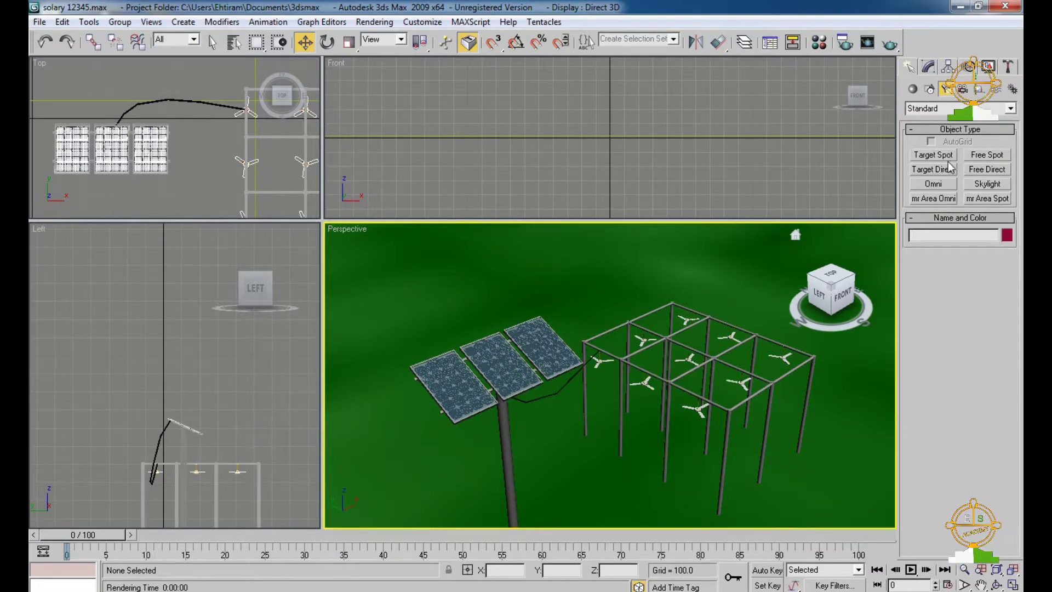
Step: Create a standard Omni light between the solar panels and the fan frame and raise it to a height of about 1094
click(934, 185)
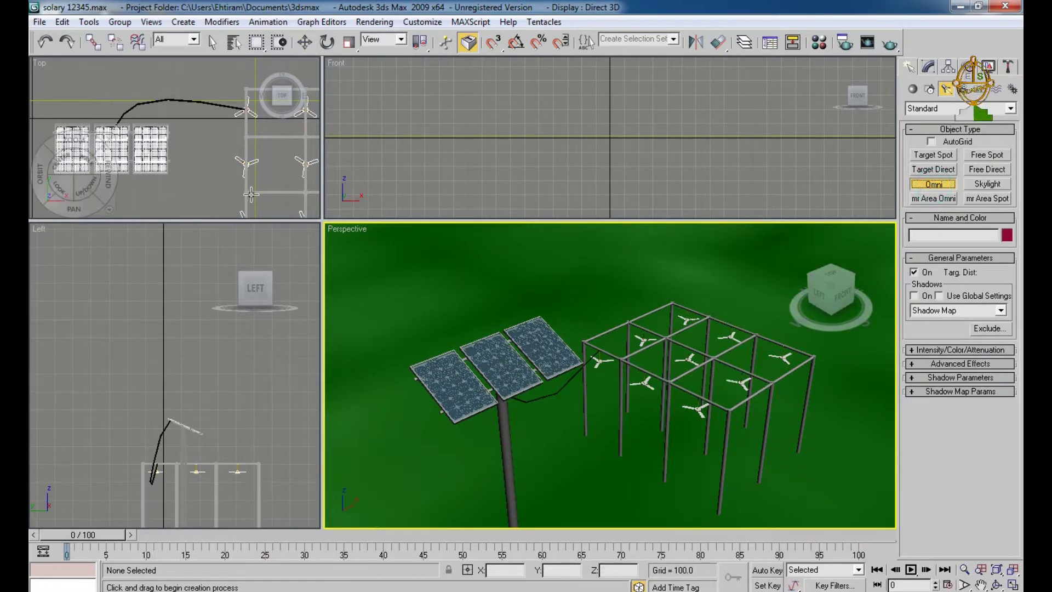
click(213, 195)
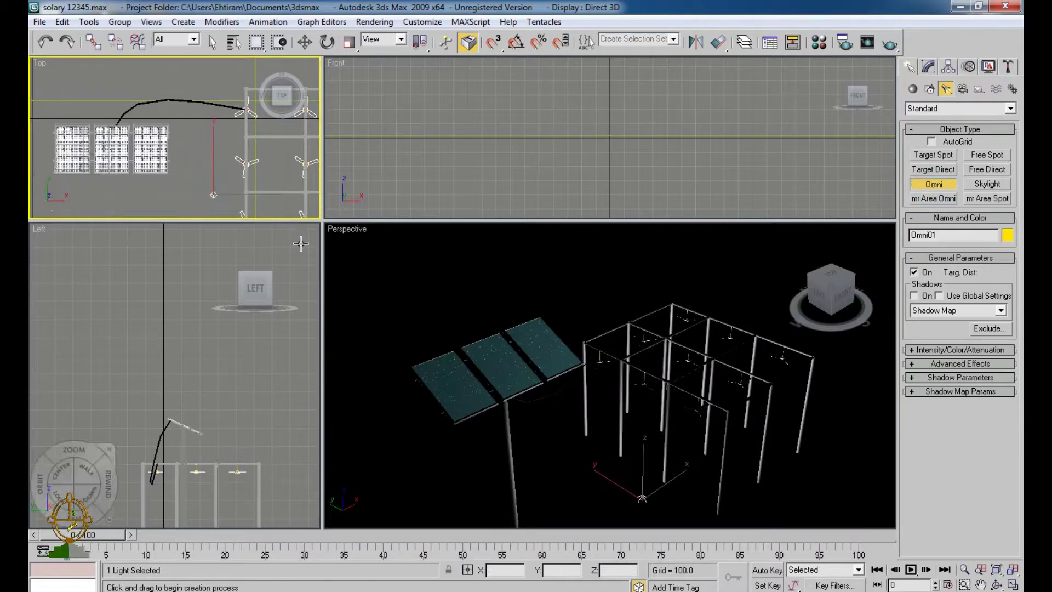
key(w)
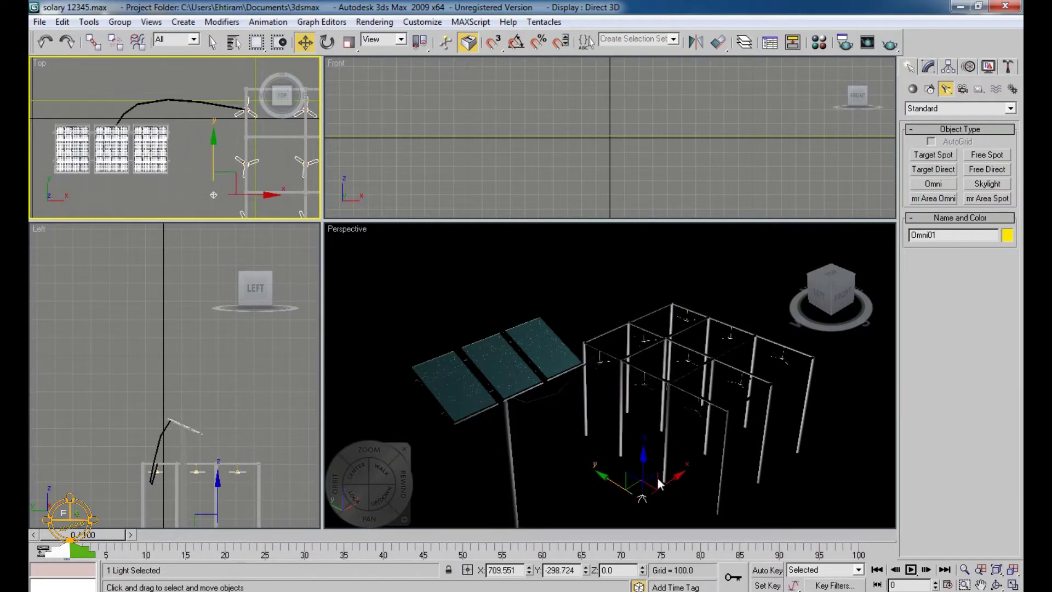
drag(644, 466, 626, 242)
middle_drag(631, 316, 639, 365)
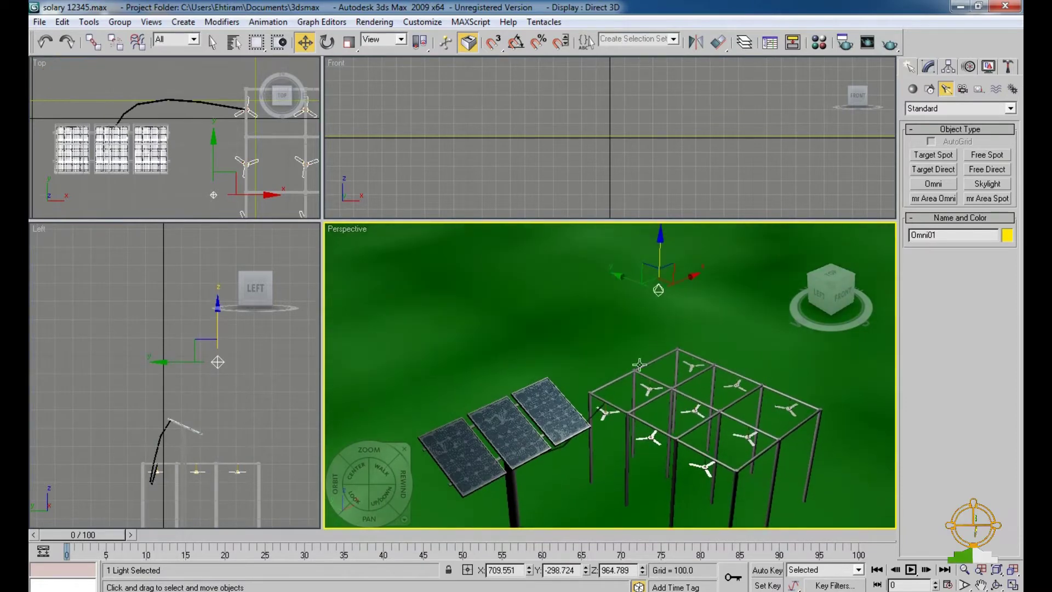
drag(660, 255, 647, 204)
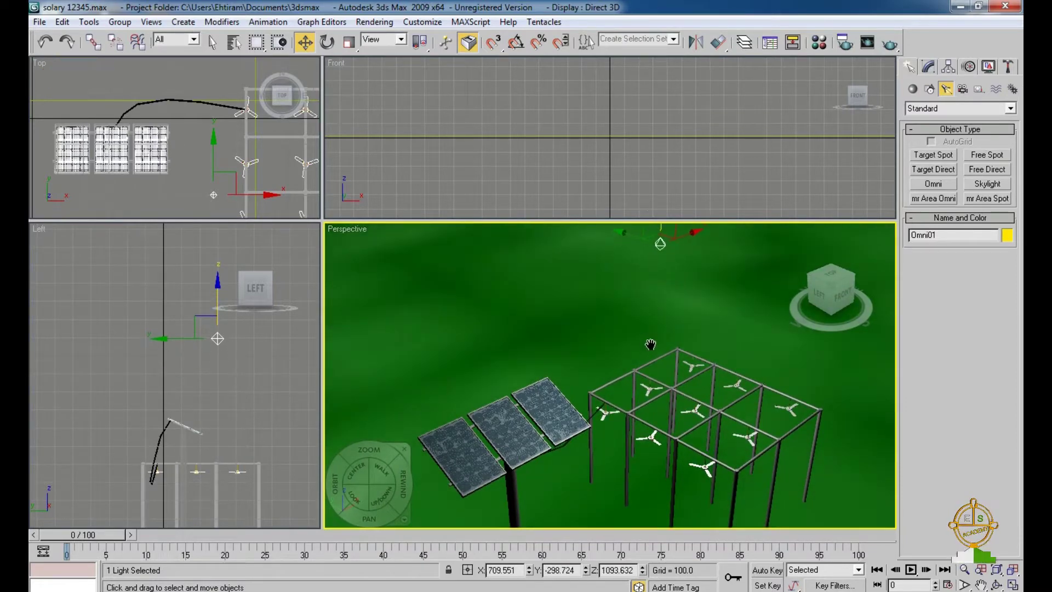
Step: Raise the Omni light further above the scene, to a height of about 1194
scroll(651, 344, down, 3)
middle_drag(252, 146, 250, 117)
scroll(249, 117, down, 2)
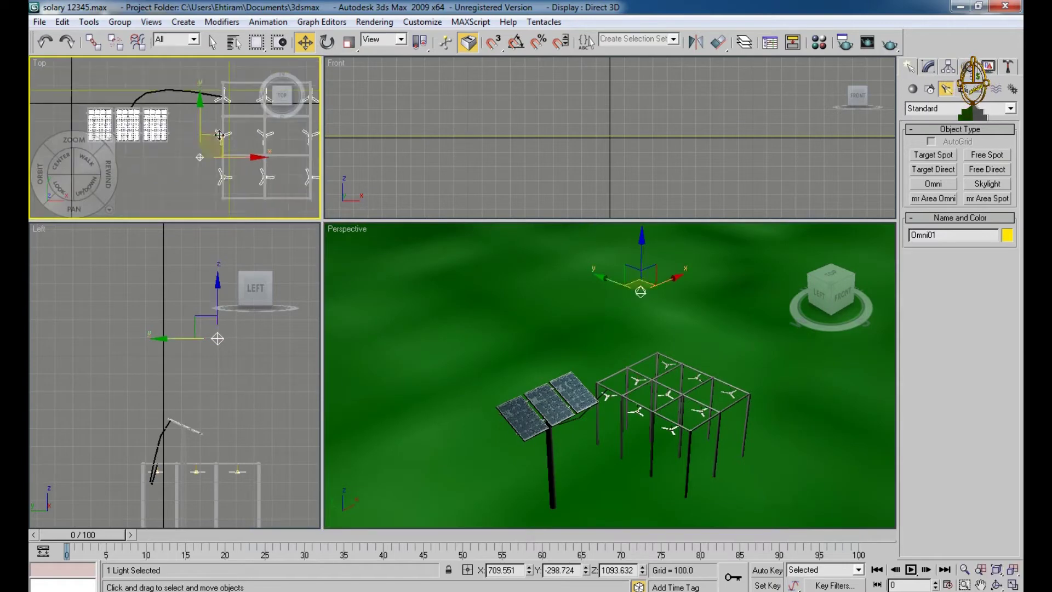
middle_drag(657, 265, 658, 308)
drag(640, 293, 641, 273)
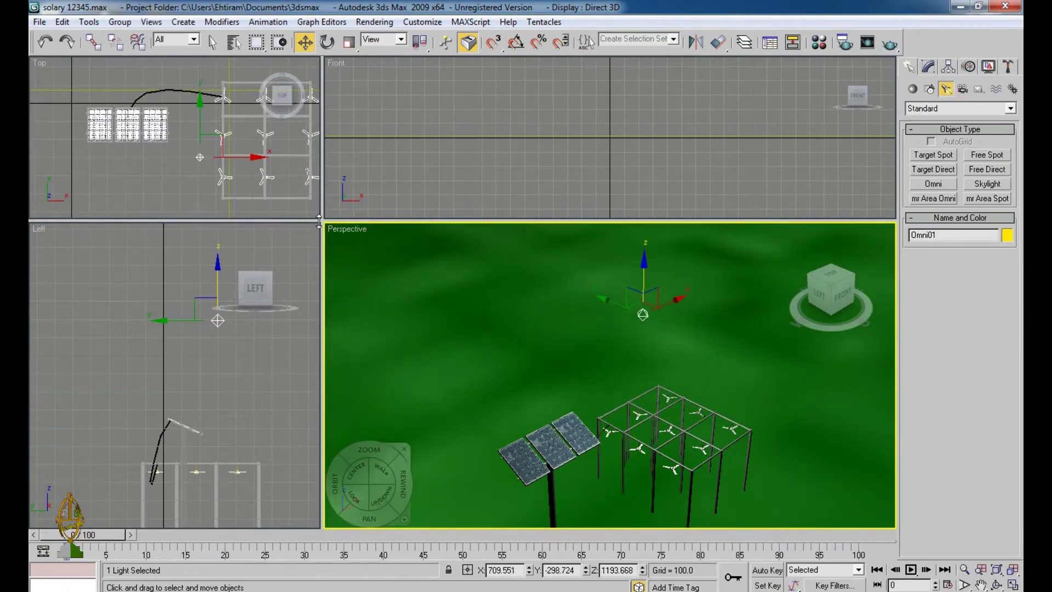
Step: Fit the model and light in the Front view and enlarge the Perspective viewport to fill nearly the whole viewport area
middle_drag(515, 152, 538, 170)
scroll(586, 179, down, 8)
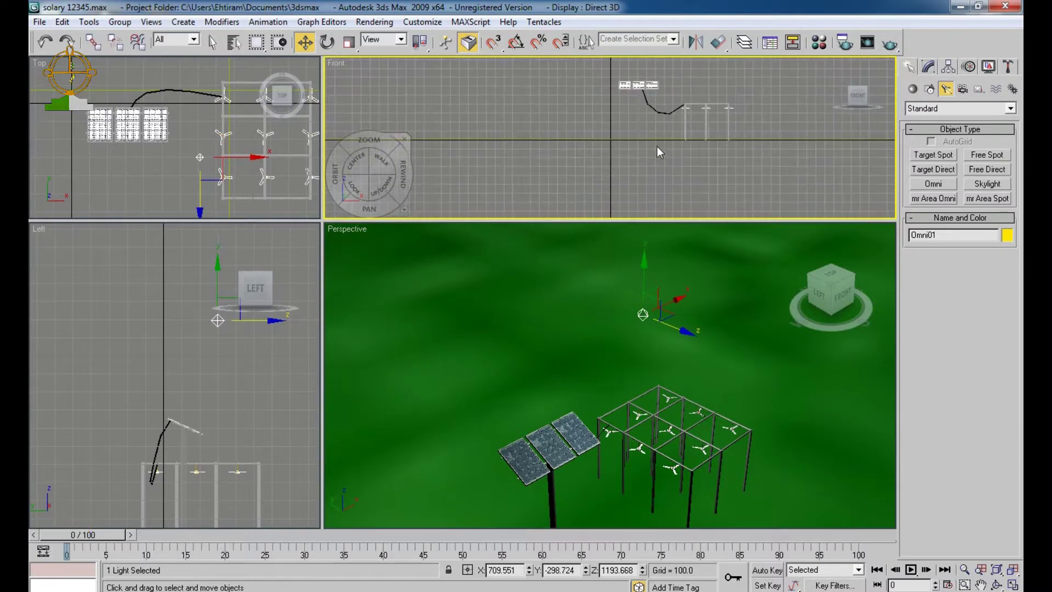
middle_drag(657, 146, 656, 195)
scroll(656, 195, down, 2)
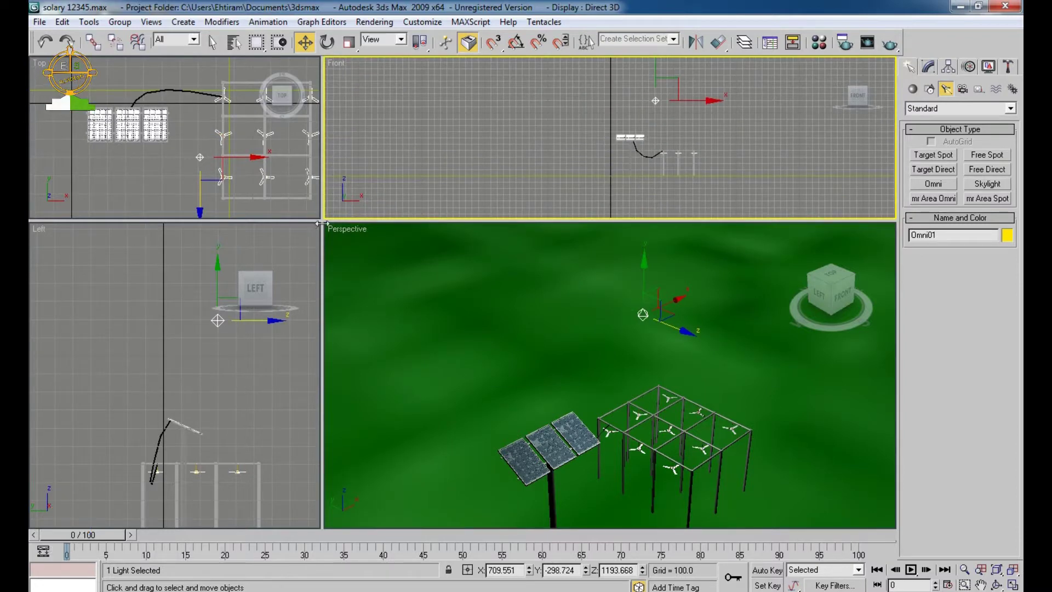
drag(323, 222, 39, 82)
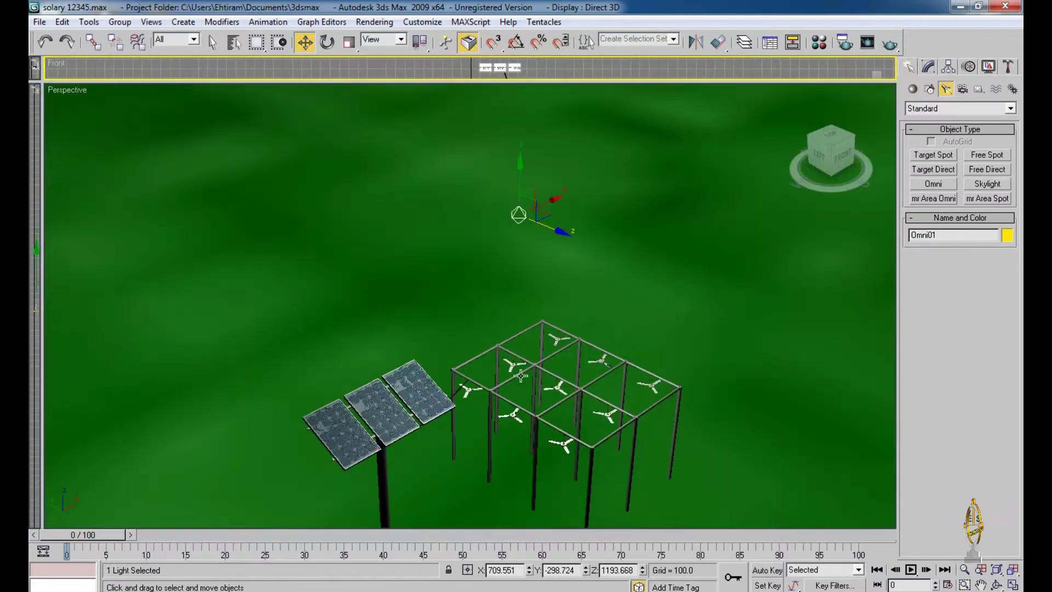
Step: Turn on Shadow Map shadows for the Omni light and render the Perspective view to check them
middle_drag(593, 416, 589, 359)
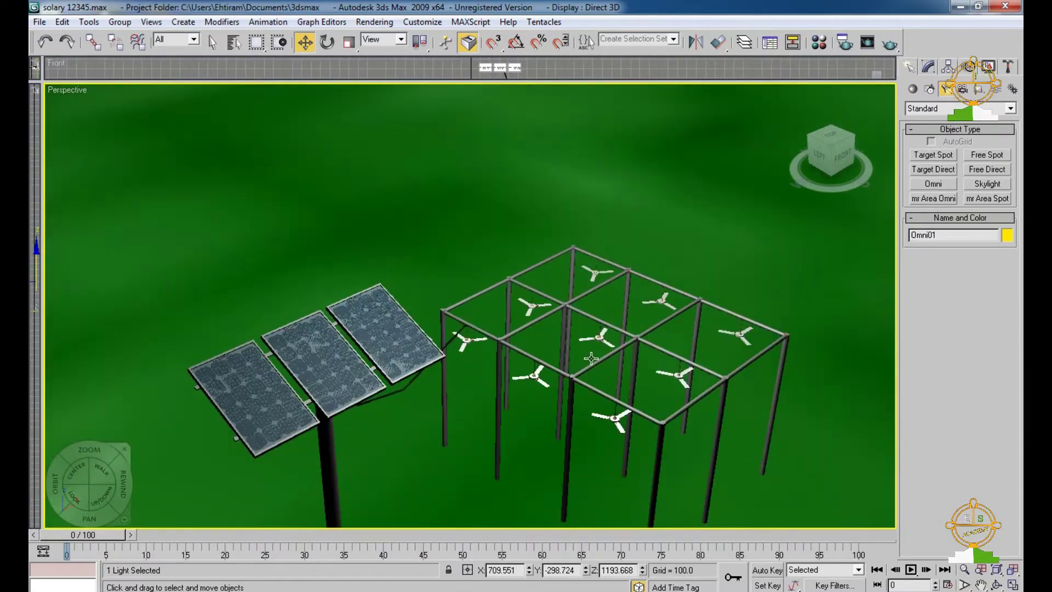
scroll(589, 359, up, 2)
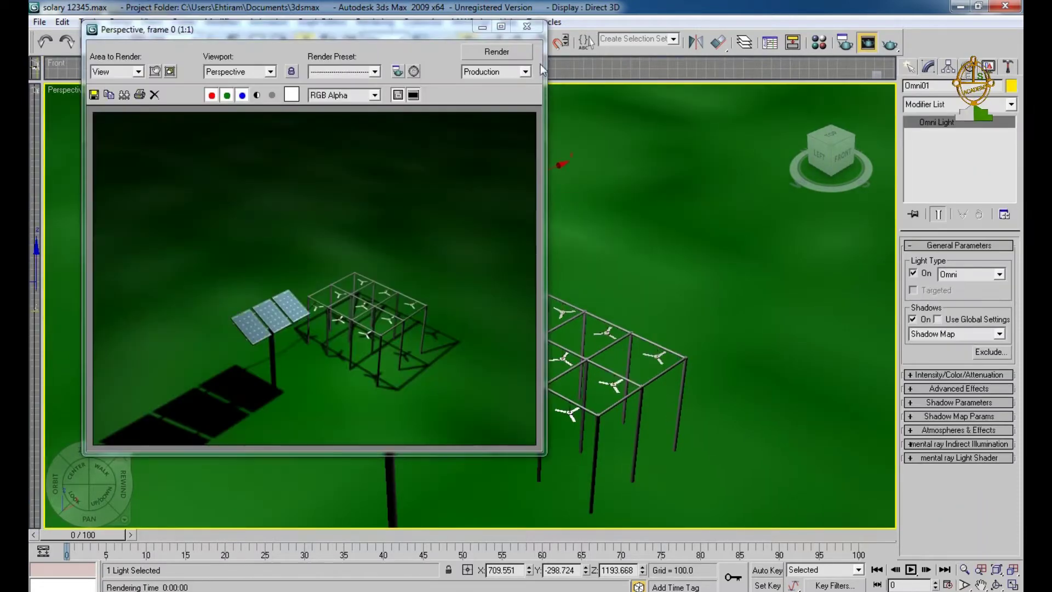
click(527, 27)
Step: Clone the Omni light slightly upward to a height of about 1241 as a single copy named Omni02
scroll(635, 357, down, 3)
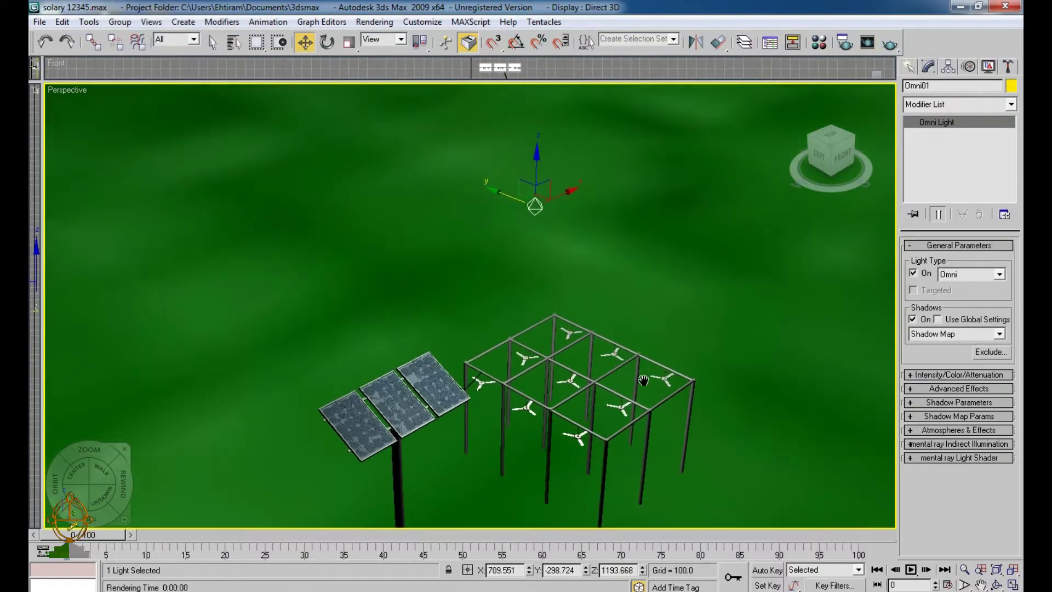
shift+drag(510, 210, 510, 199)
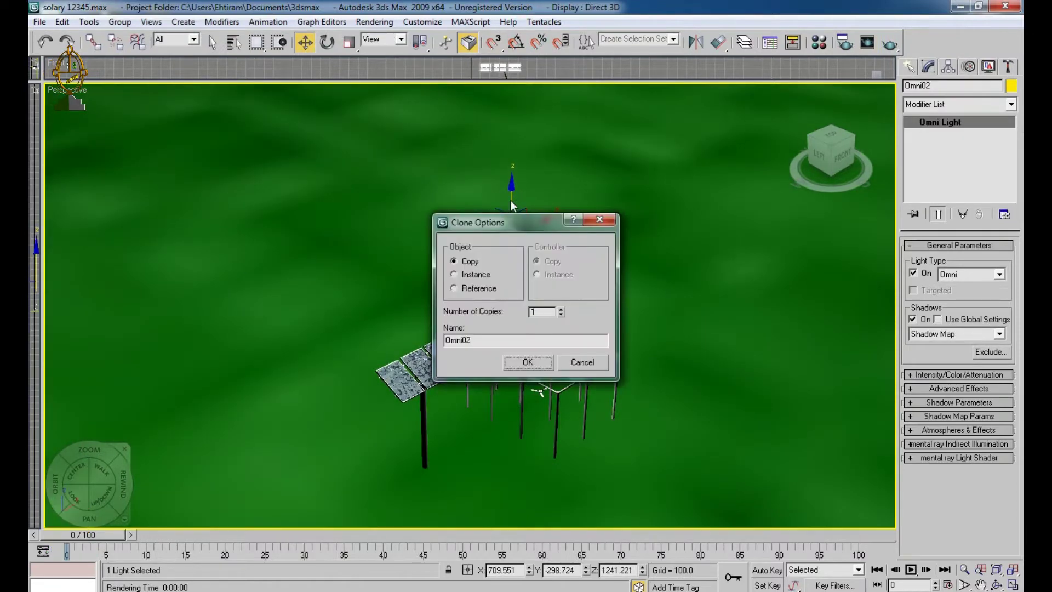
click(521, 358)
Step: Render the Perspective view with both lights, once from a distance and once closer to the panels and fans
key(shift+q)
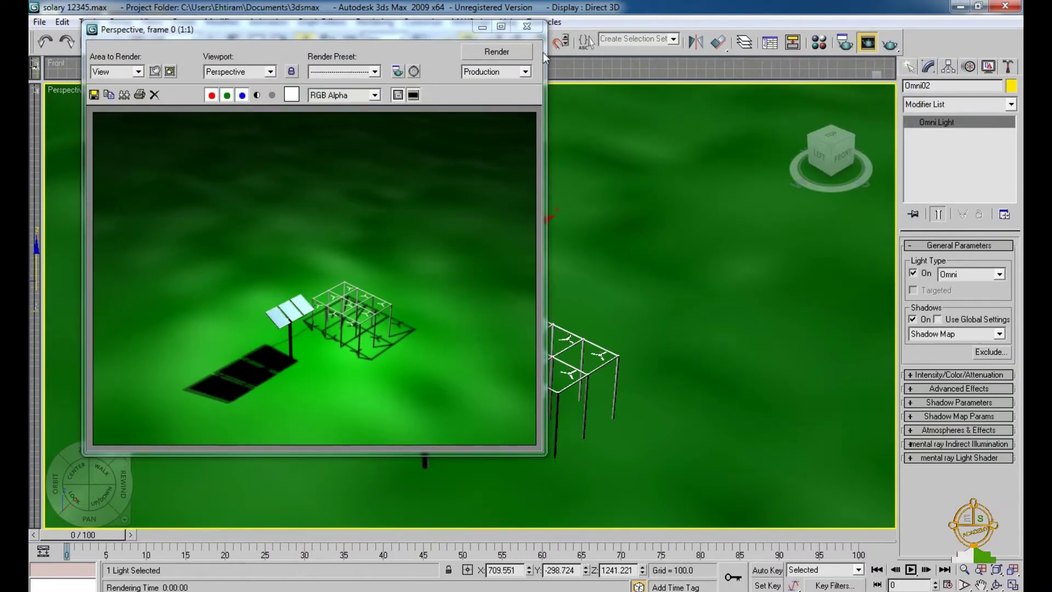
click(527, 26)
scroll(542, 344, up, 5)
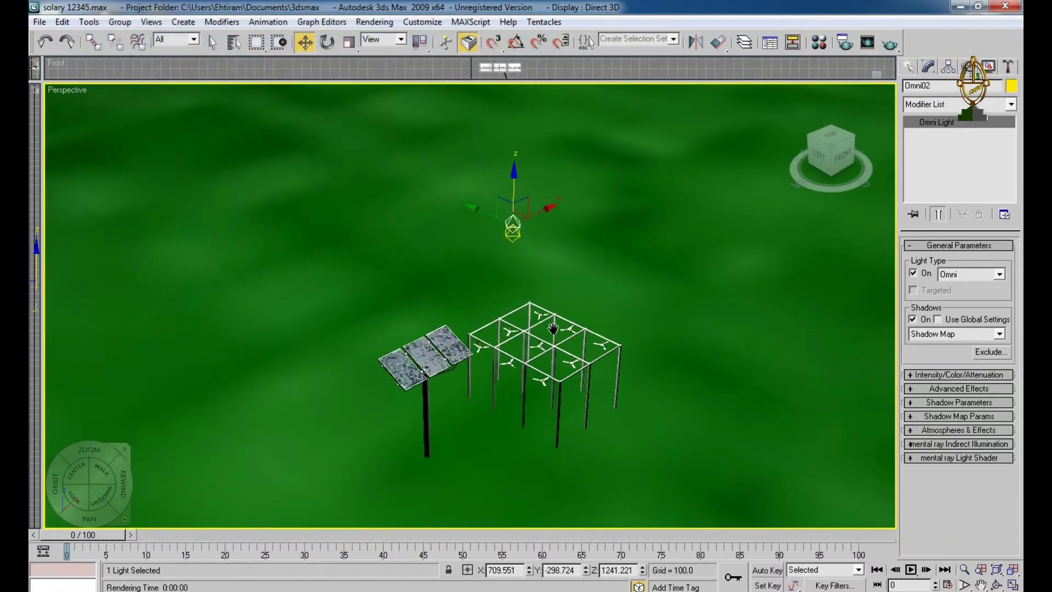
scroll(553, 380, up, 5)
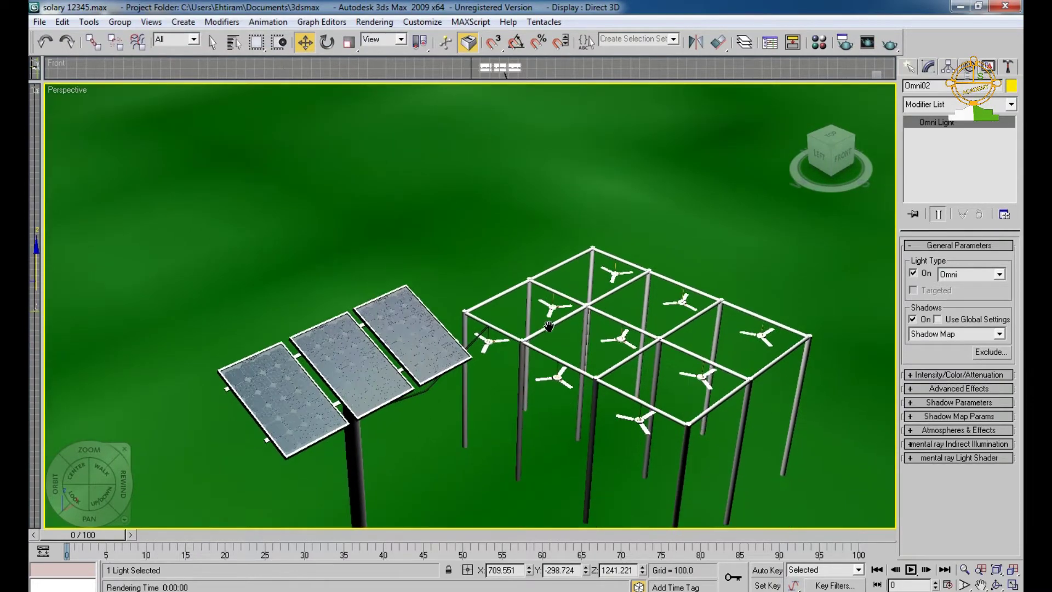
key(shift+q)
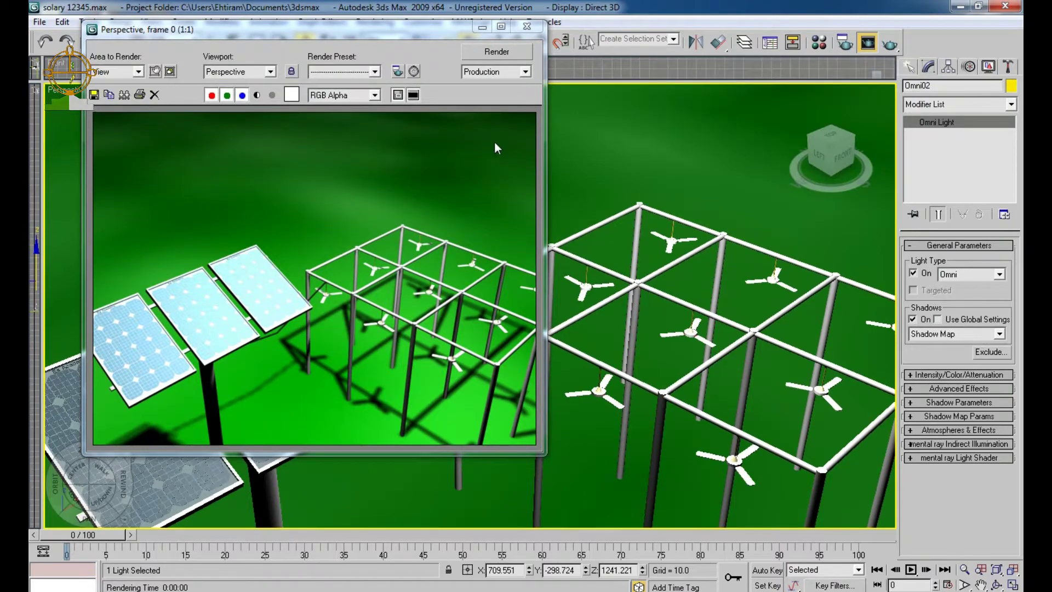
click(528, 26)
Step: Render the solar panels and fan frame from two other viewing angles to check lighting and shadows
alt+middle_drag(485, 320, 493, 325)
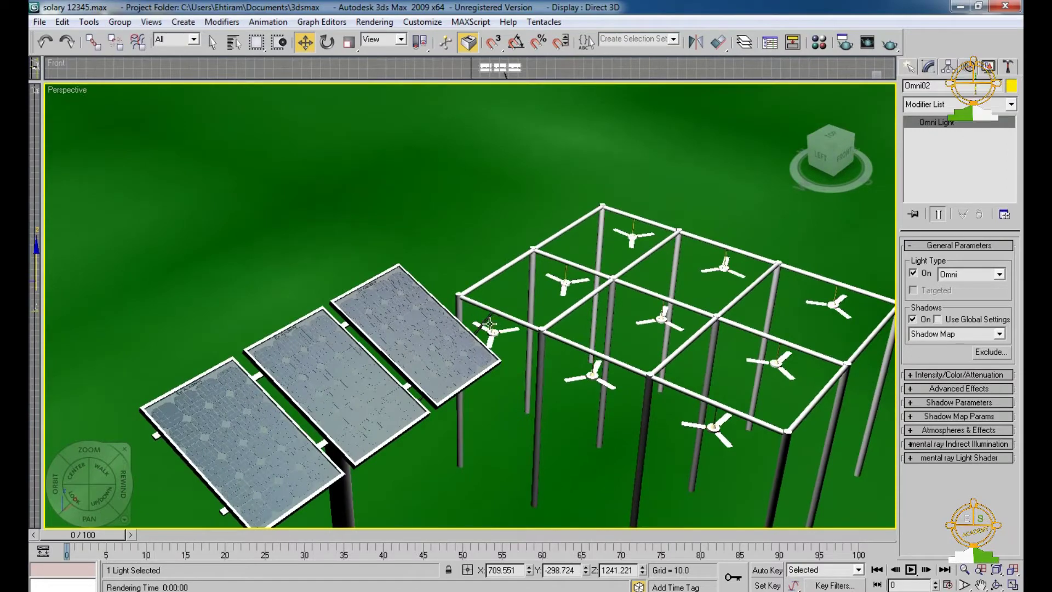
key(shift+q)
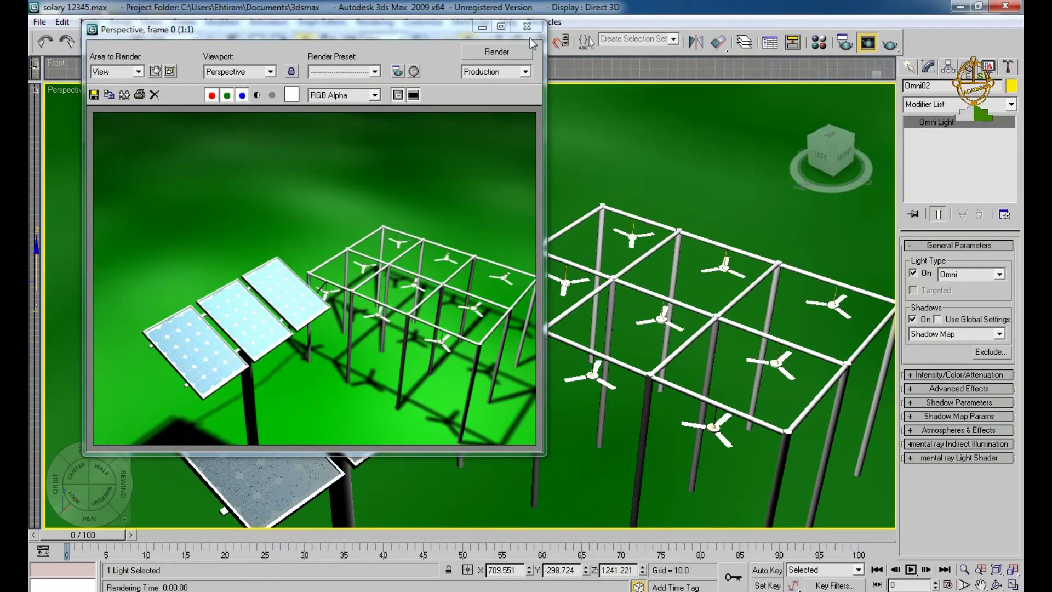
click(527, 26)
alt+middle_drag(587, 328, 584, 338)
scroll(589, 337, down, 4)
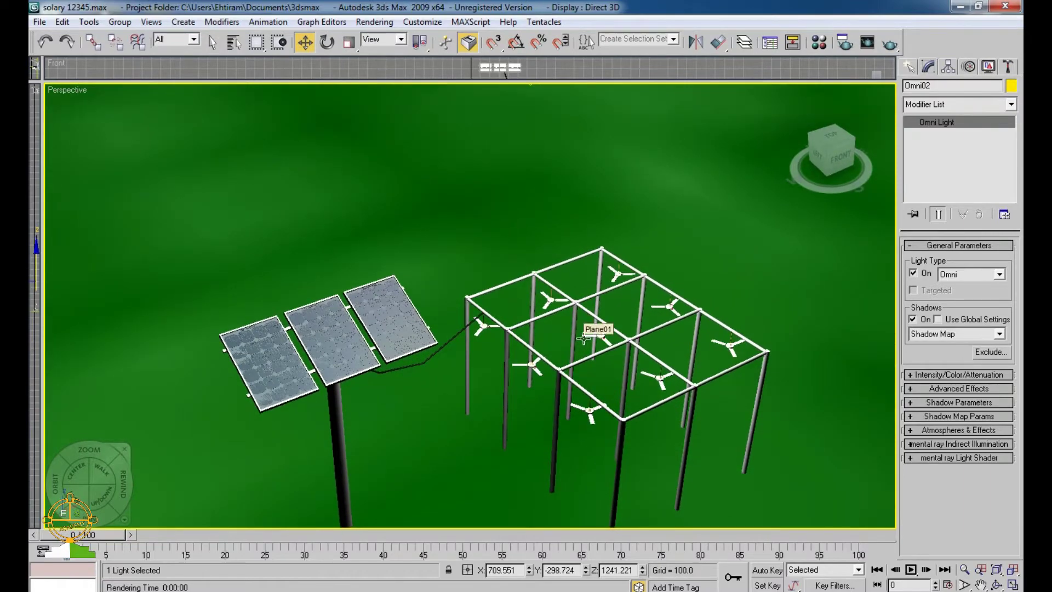
scroll(583, 338, up, 3)
key(shift+q)
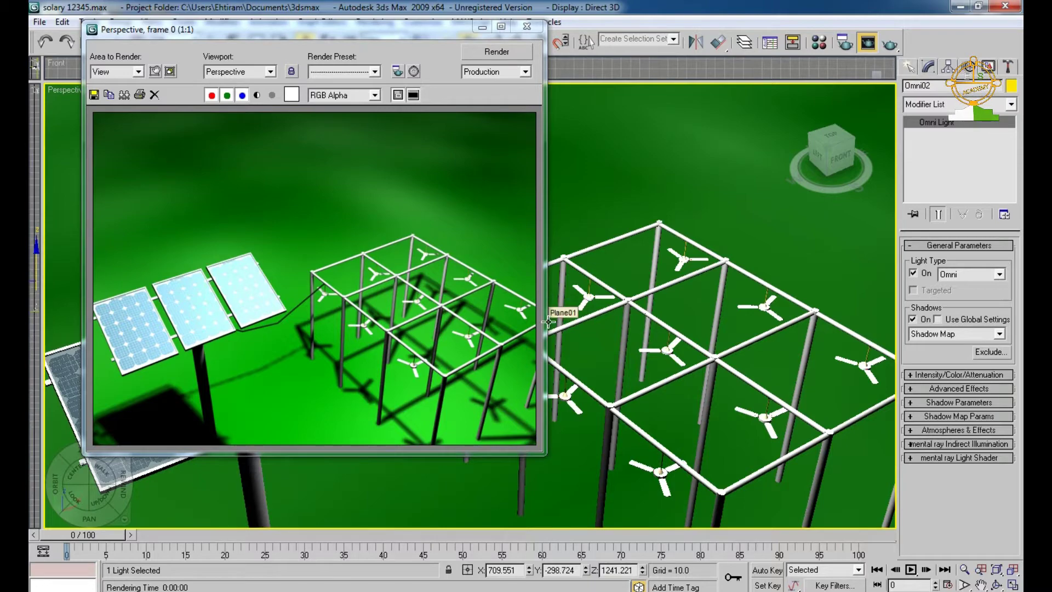
click(527, 26)
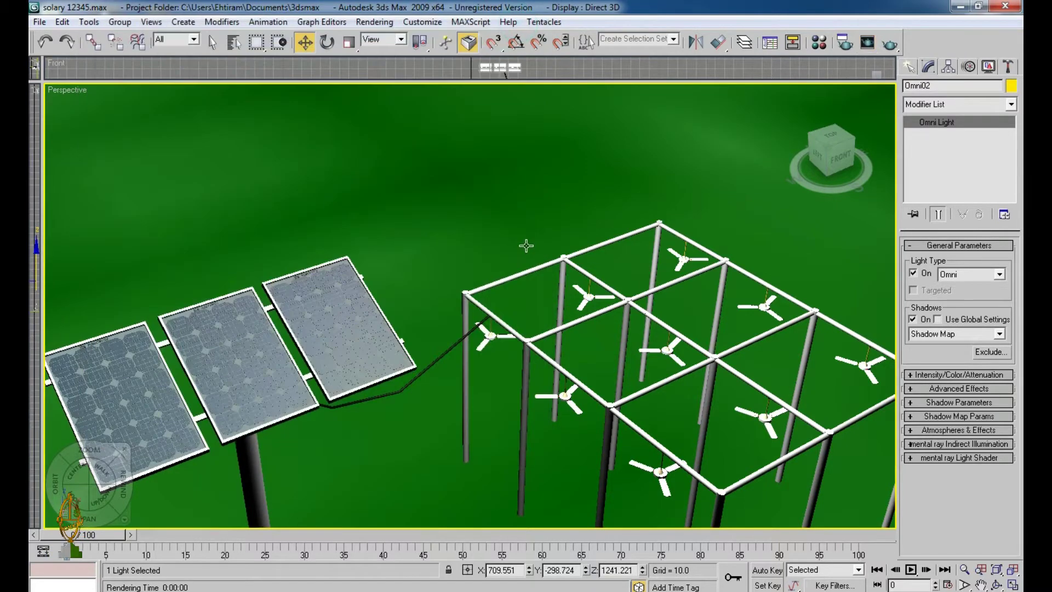
Step: Select both Omni lights and move them together down beside the fan frame, on the side away from the solar panels
scroll(493, 280, down, 10)
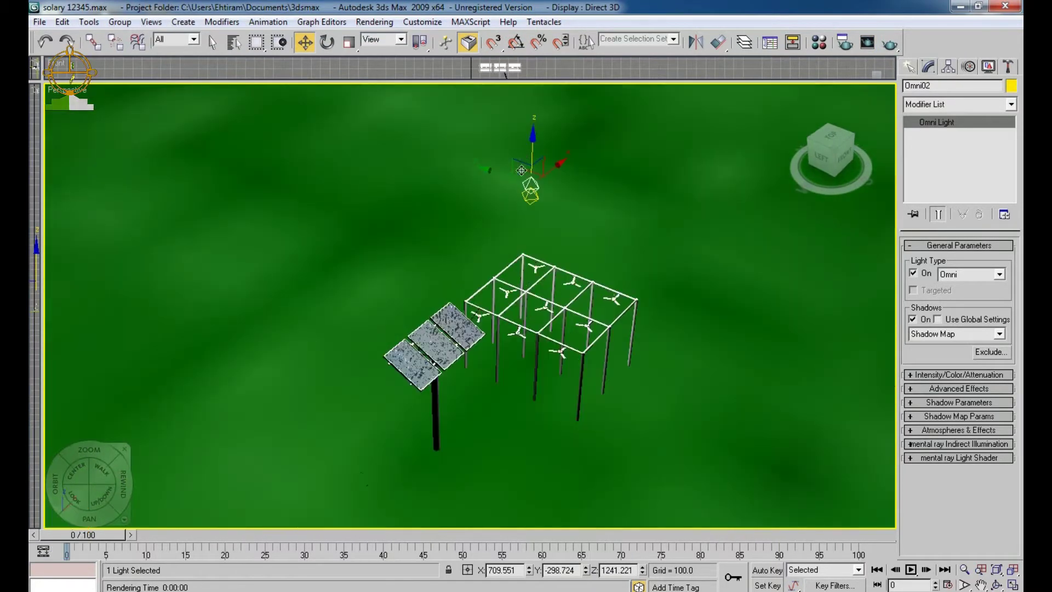
ctrl+click(536, 197)
drag(499, 187, 665, 296)
key(ctrl+z)
key(ctrl+z)
drag(598, 295, 645, 263)
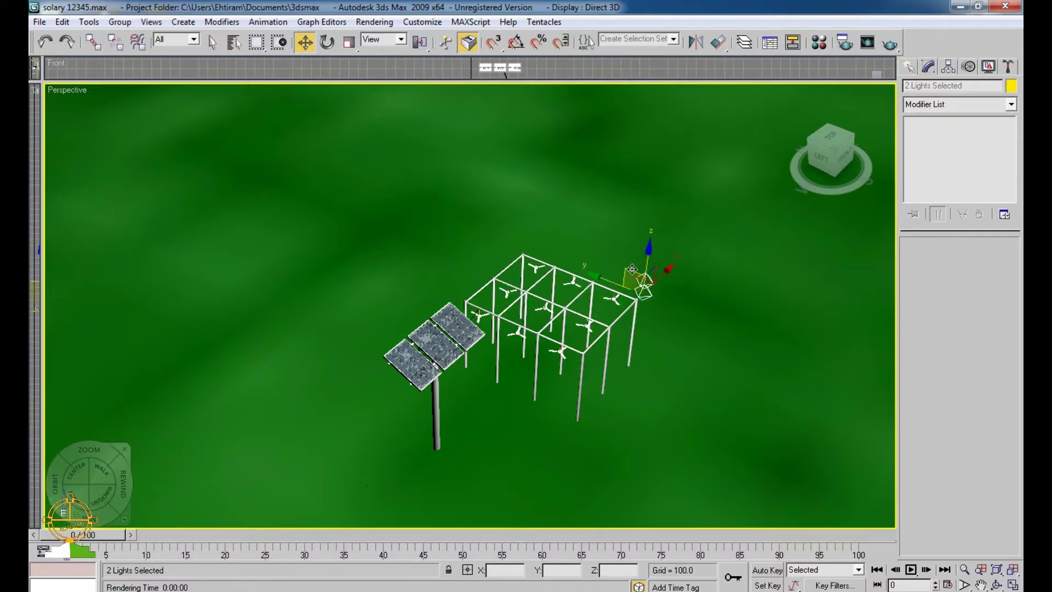
Step: Render the Perspective view with the moved lights, first showing the whole fan frame and again closer up
scroll(580, 294, up, 5)
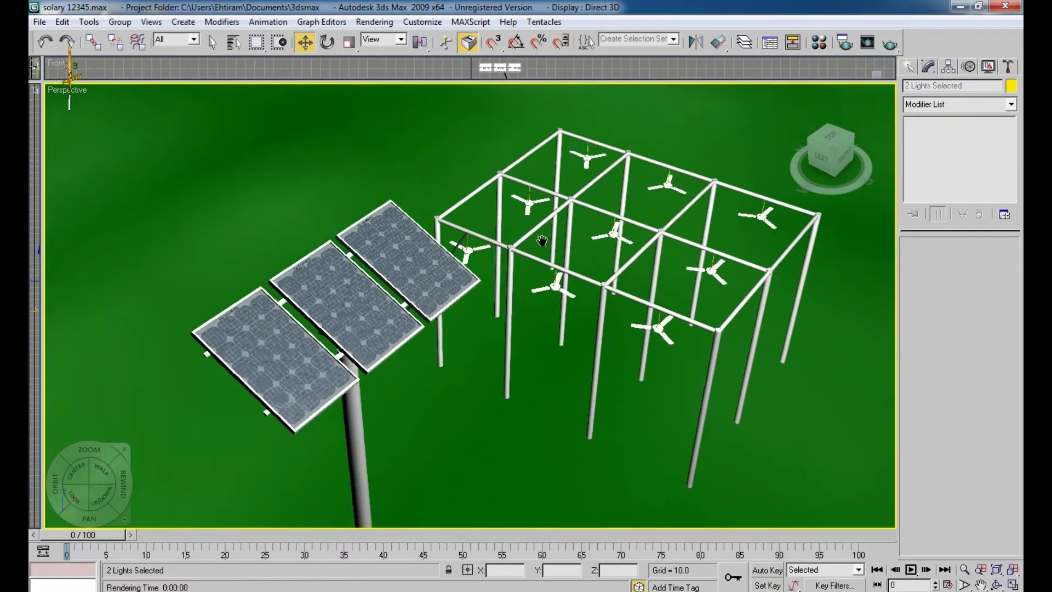
alt+middle_drag(587, 300, 562, 334)
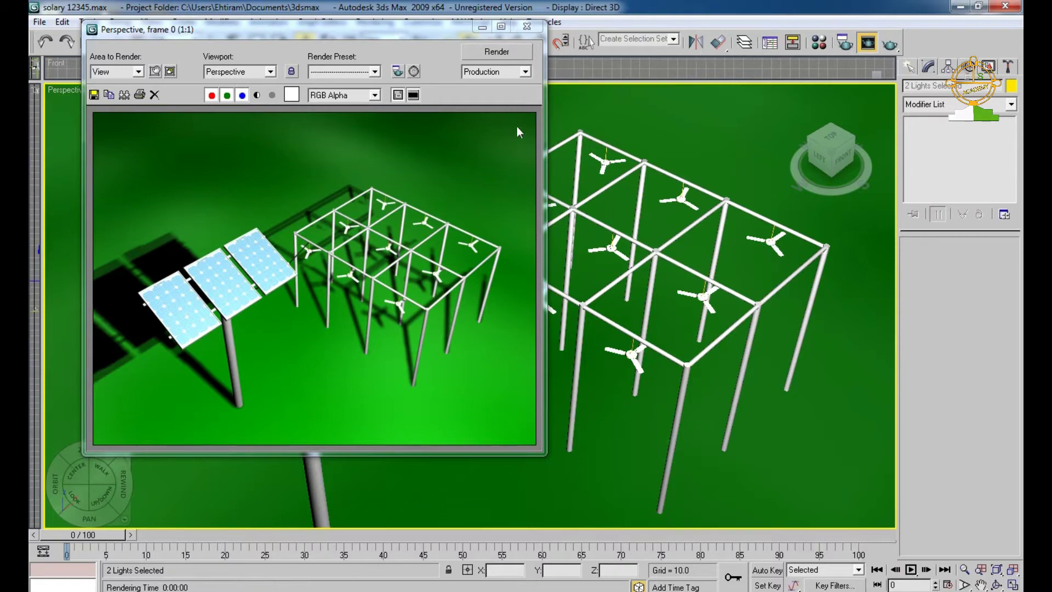
click(528, 27)
scroll(590, 288, up, 5)
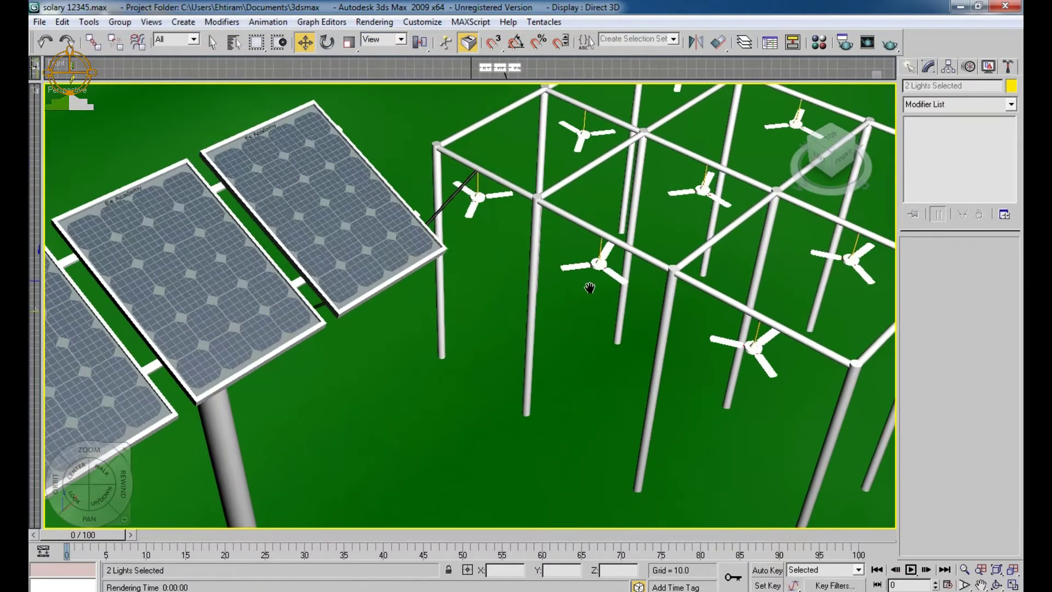
middle_drag(590, 288, 590, 286)
key(F9)
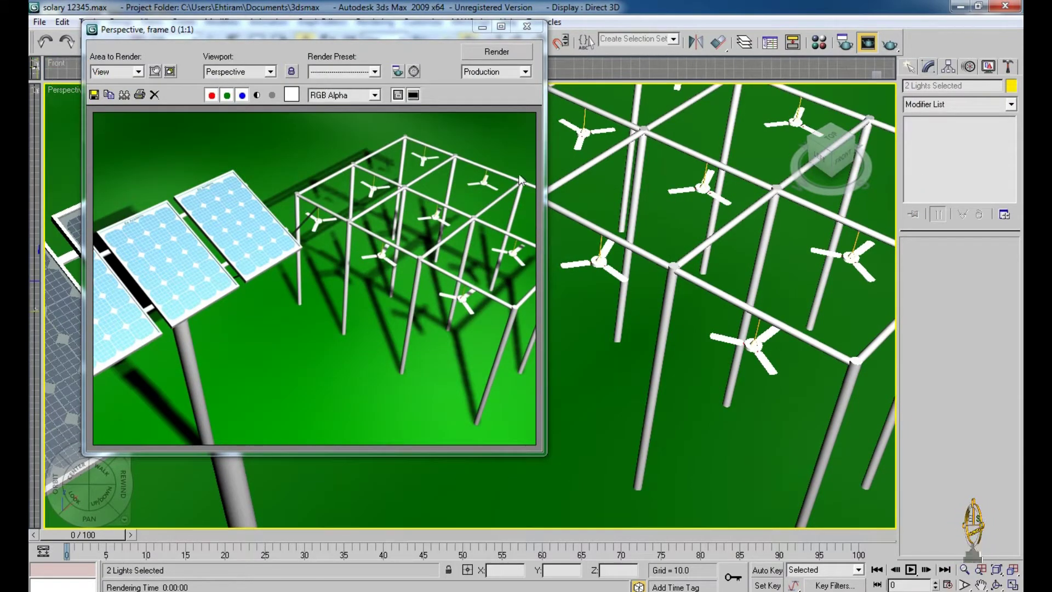
click(528, 27)
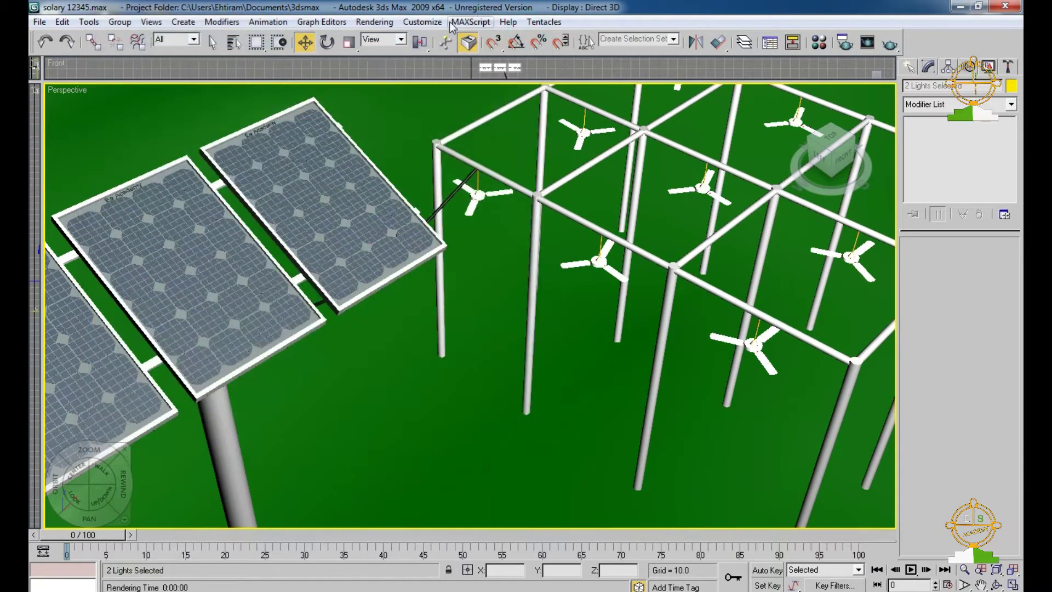
Step: Set the render output size to 800x600 in Render Setup and render the Perspective view
click(375, 22)
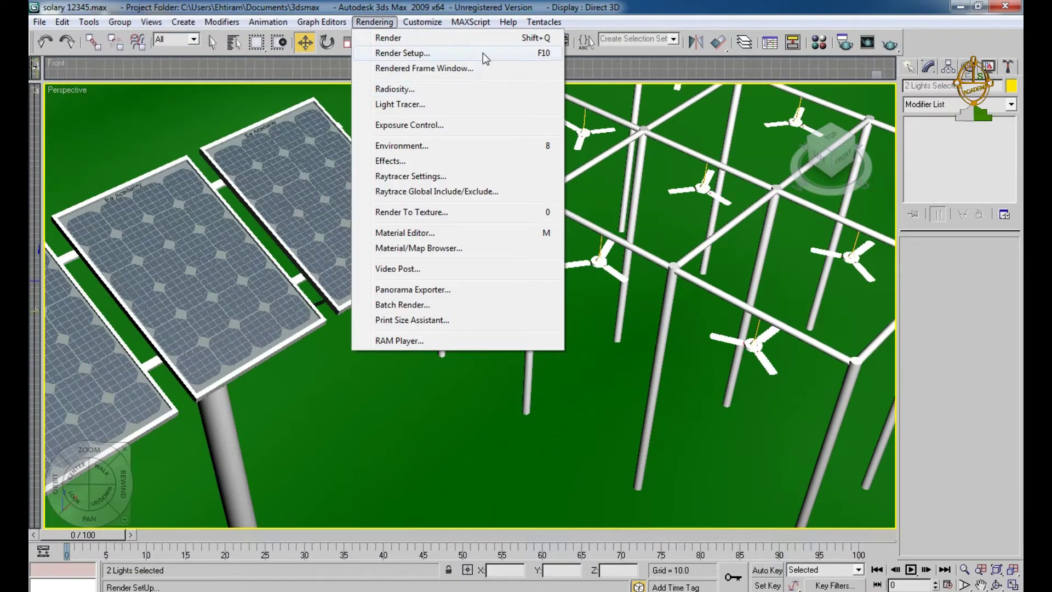
click(482, 53)
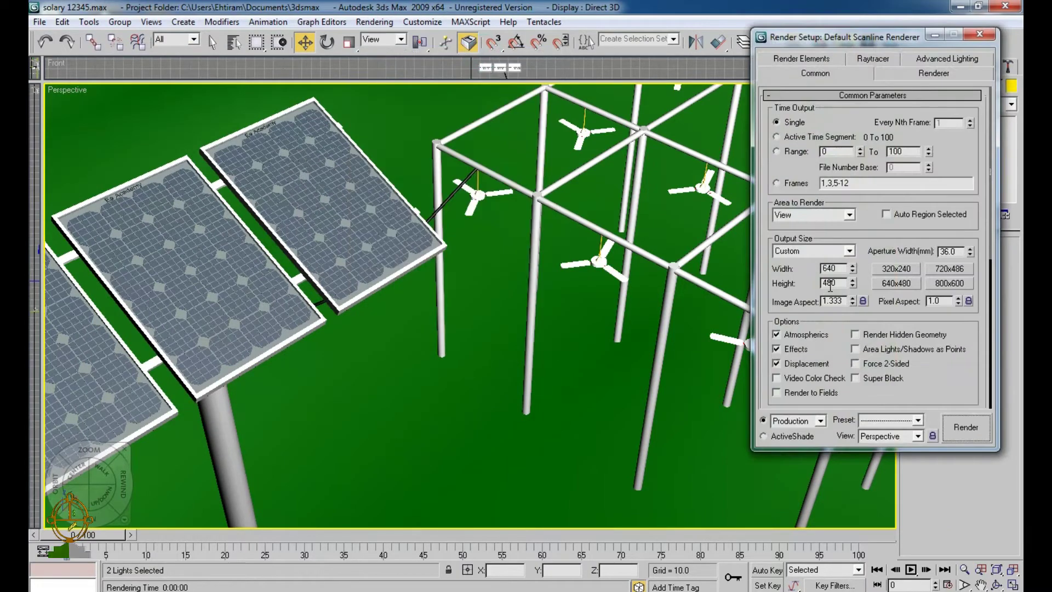
click(942, 284)
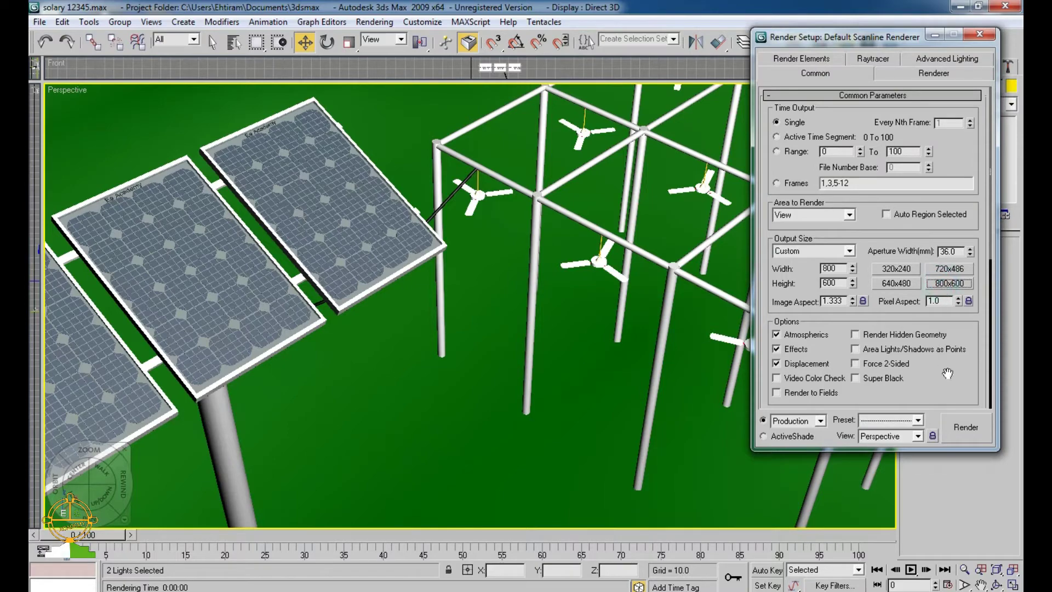
click(954, 431)
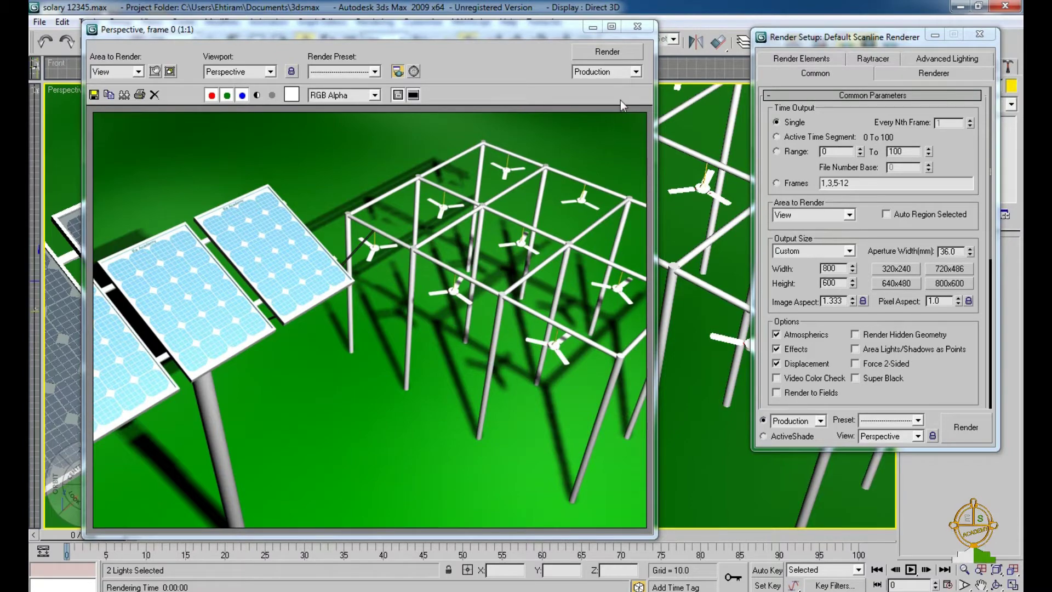
click(637, 27)
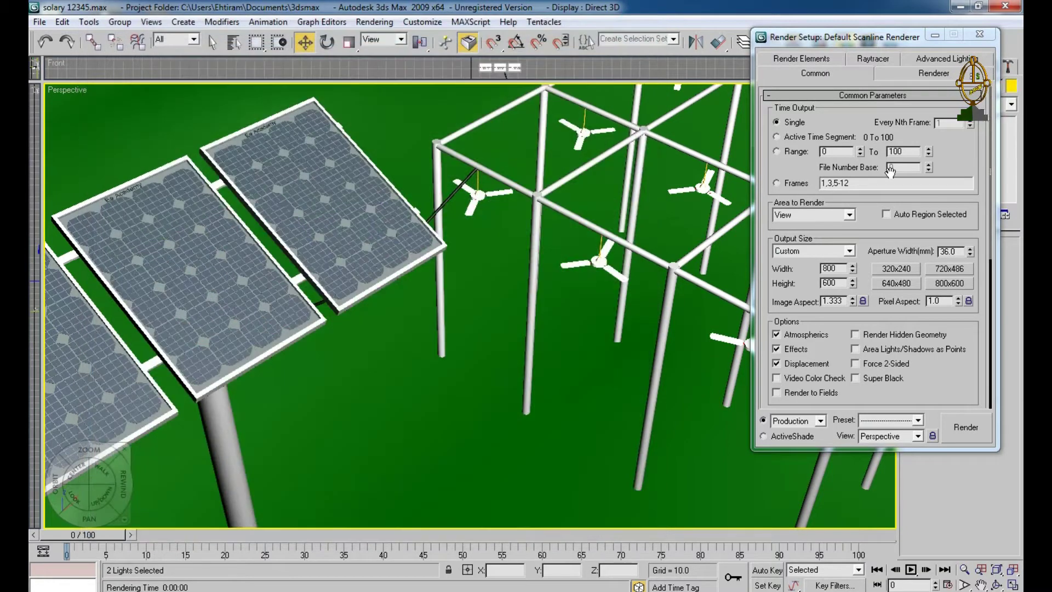
Step: Maximize the Perspective viewport and render the whole solar panel and fan frame scene
click(980, 34)
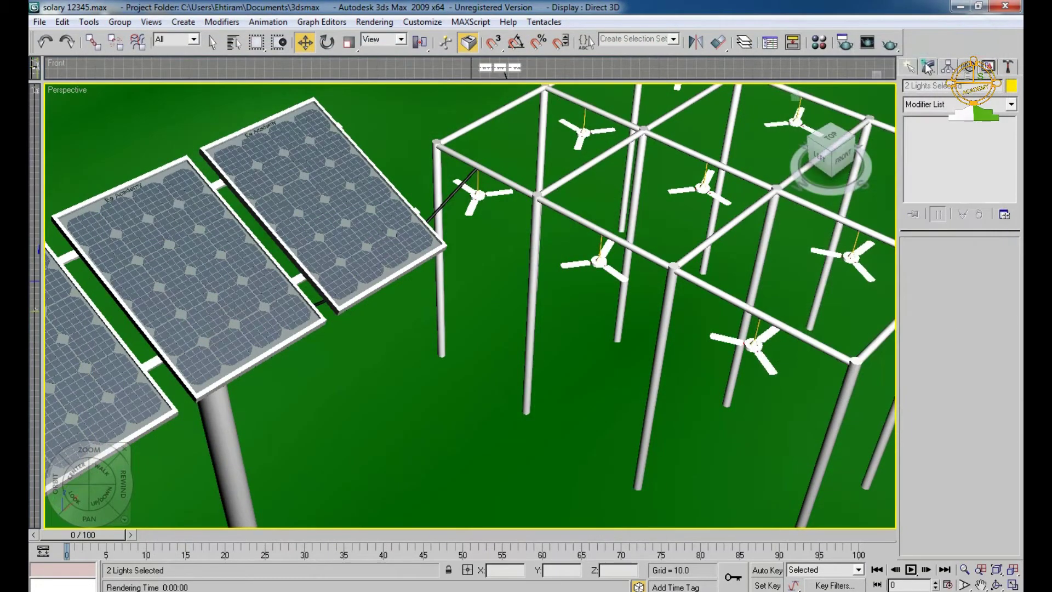
scroll(413, 270, down, 5)
key(alt+w)
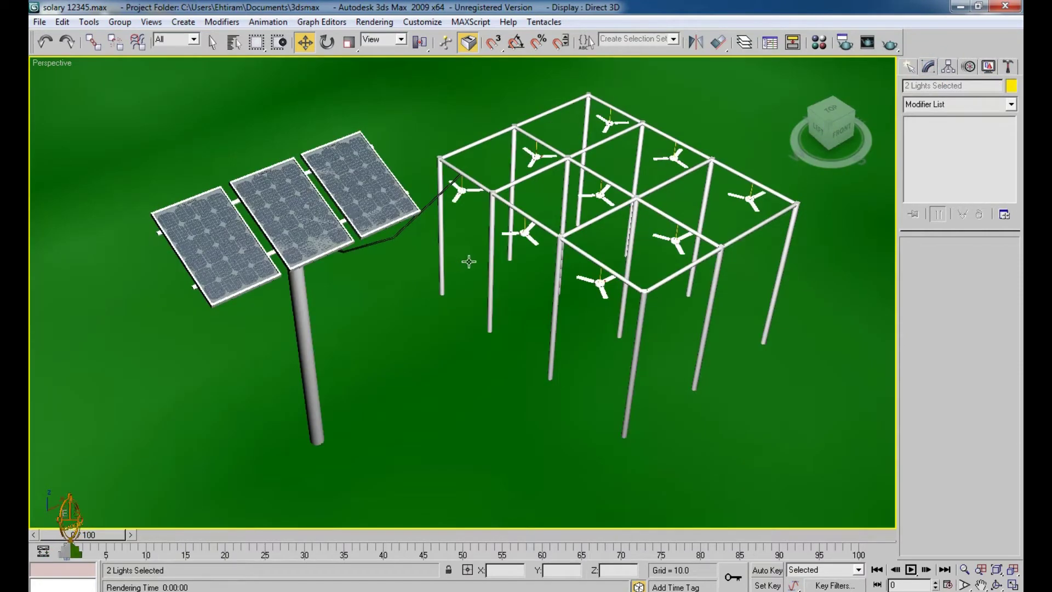
key(shift+q)
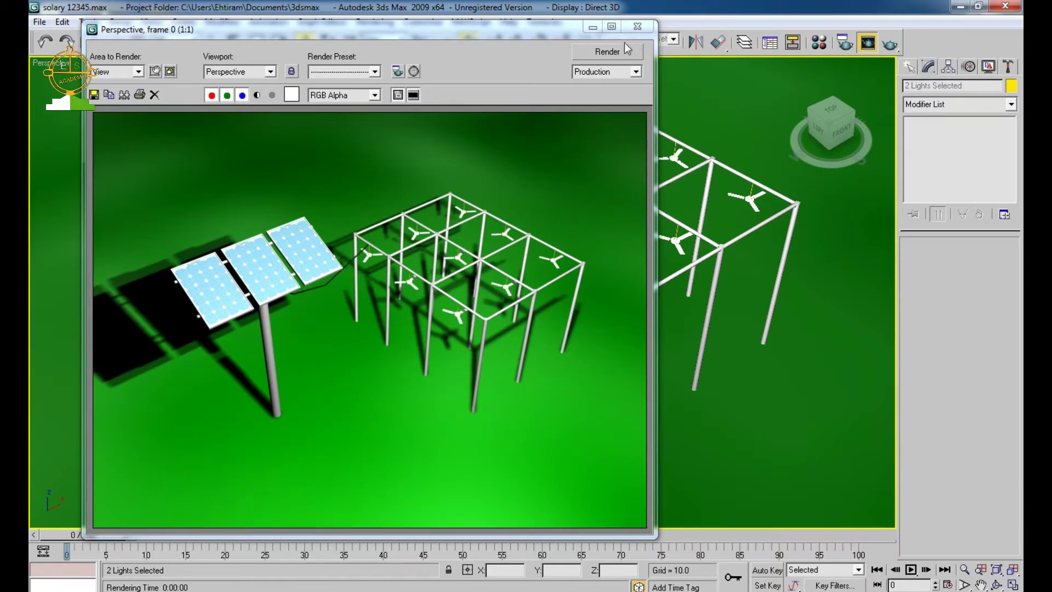
click(637, 27)
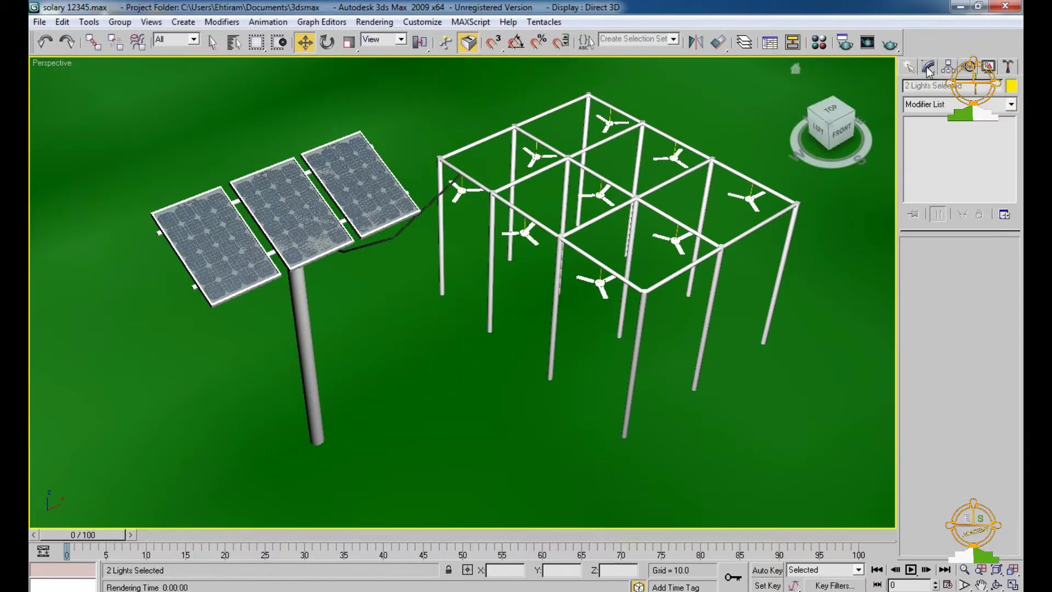
Step: Select the Omni01 light above the fan frame and display its light parameters
scroll(676, 219, down, 3)
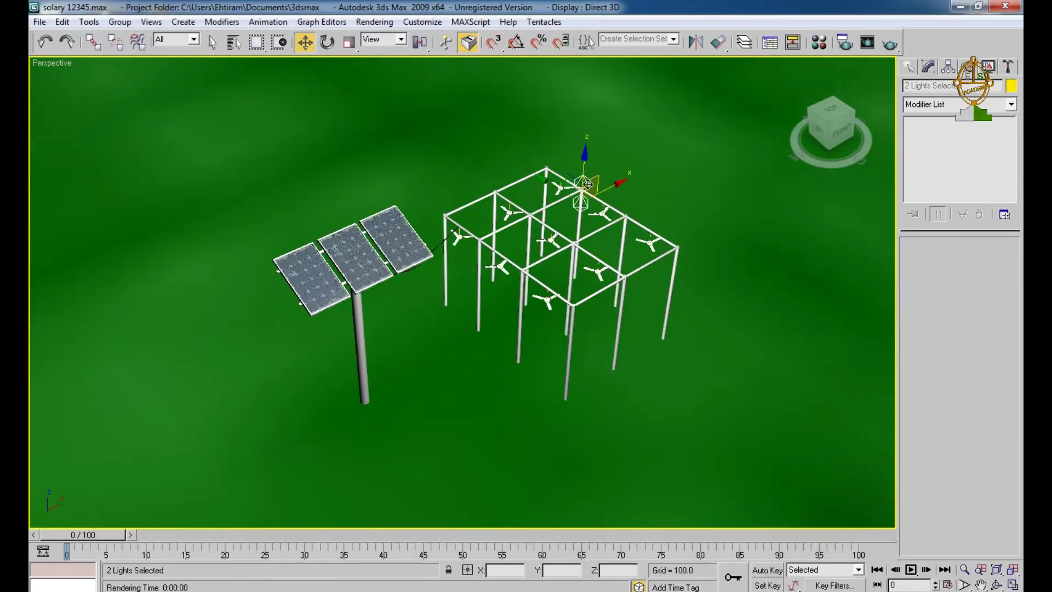
scroll(588, 185, up, 3)
click(911, 68)
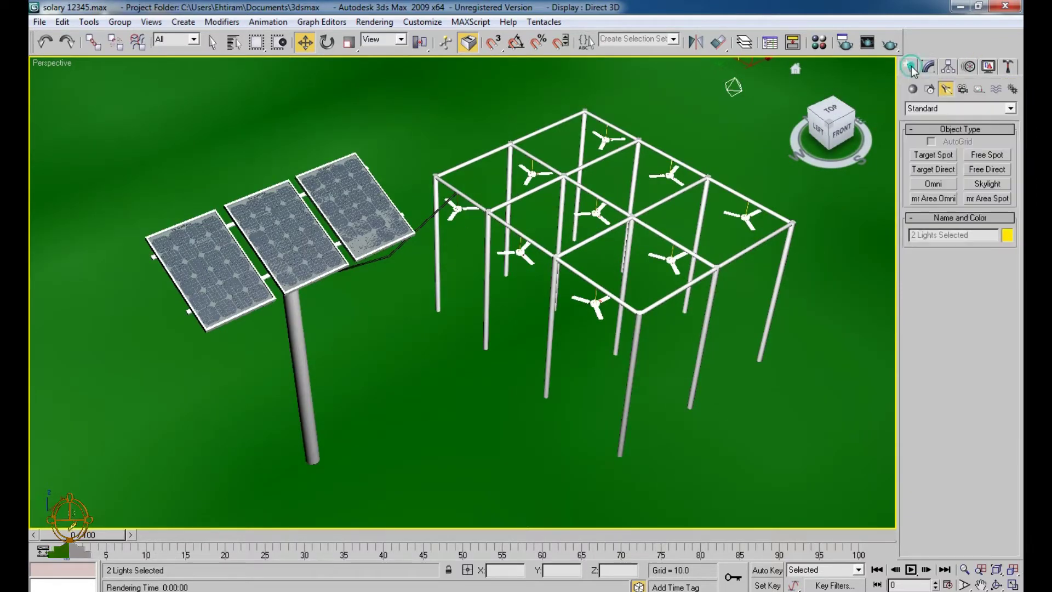
click(927, 72)
middle_drag(731, 241, 691, 317)
click(656, 245)
click(653, 242)
click(653, 241)
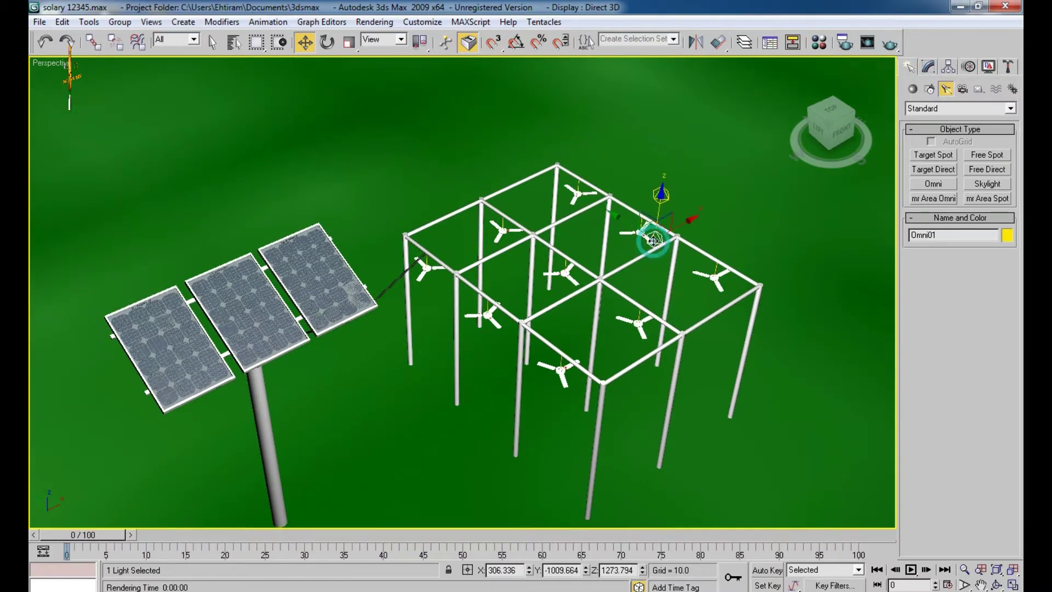
click(928, 67)
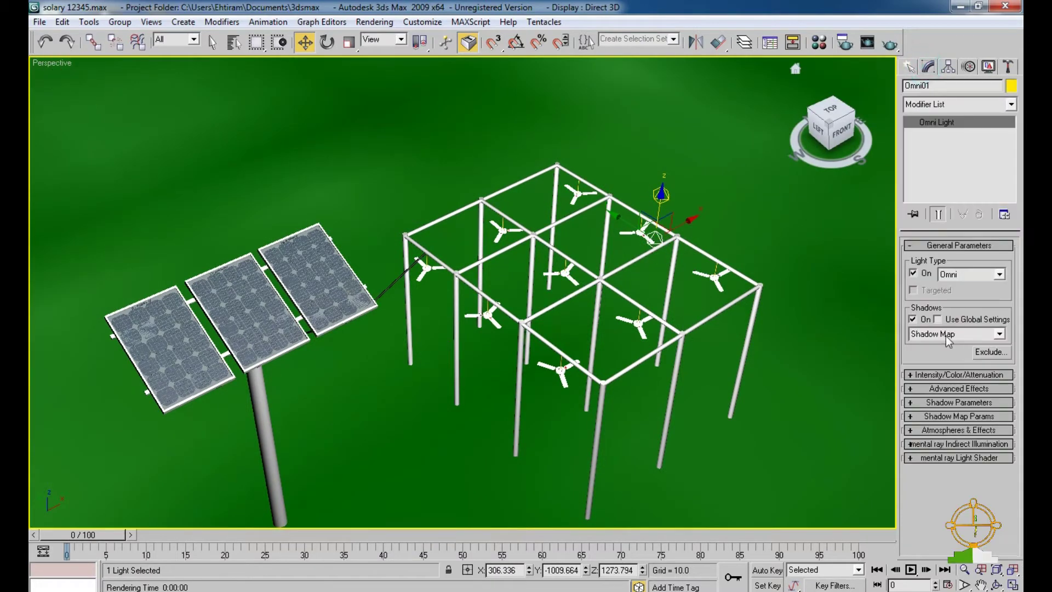
Step: Render the solar panels and fan frame from two slightly different raised viewing angles
middle_drag(772, 396, 786, 364)
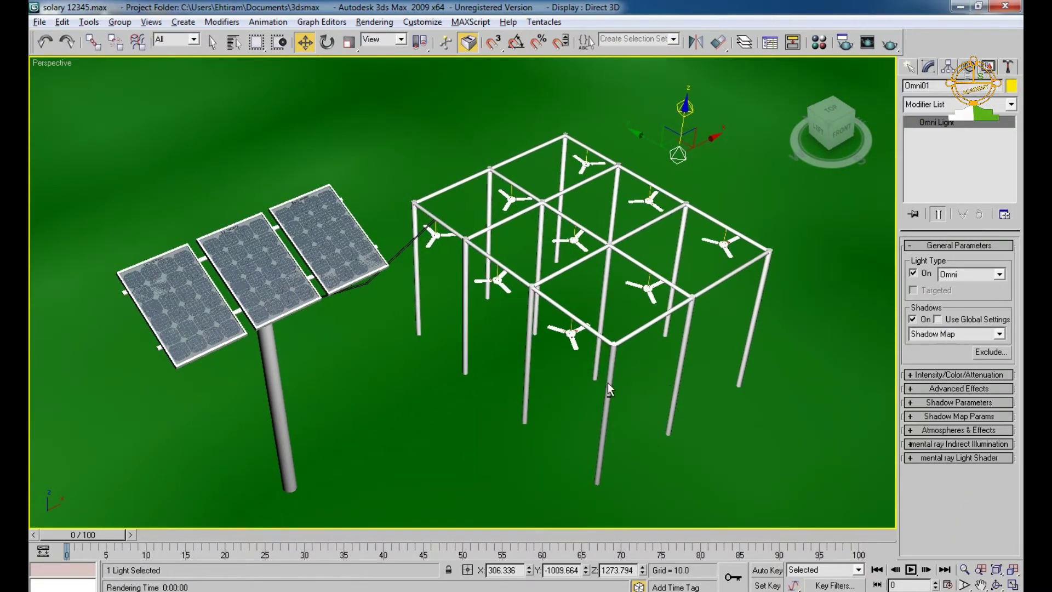
alt+middle_drag(607, 382, 587, 406)
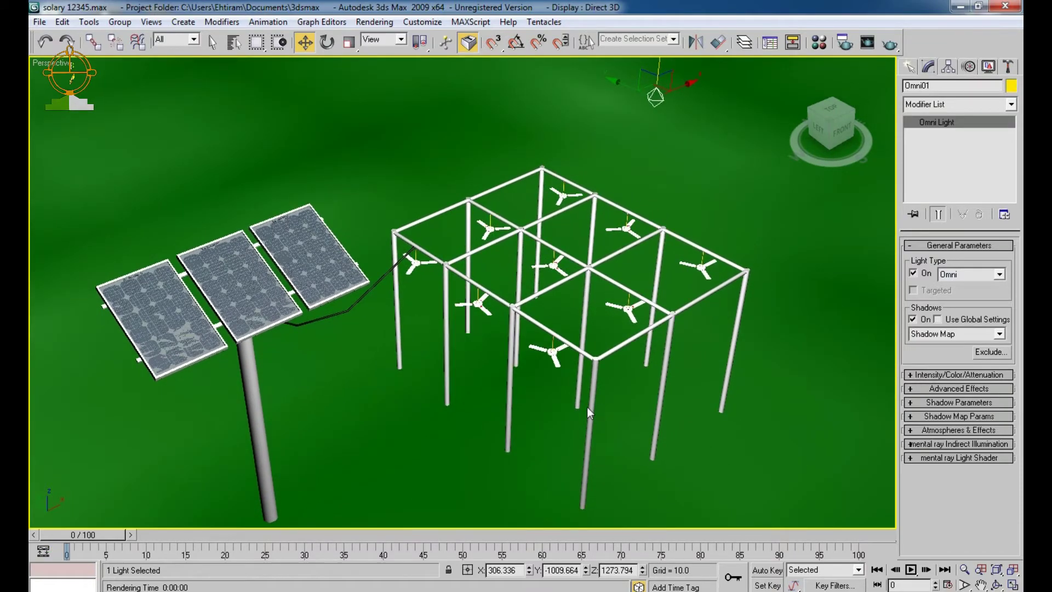
key(shift+q)
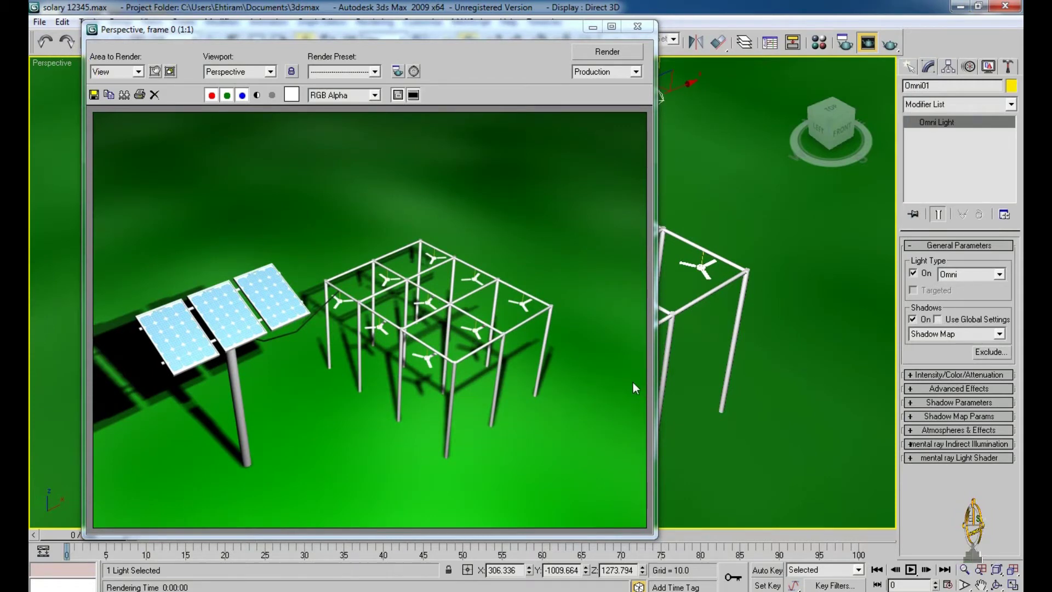
click(638, 26)
click(693, 280)
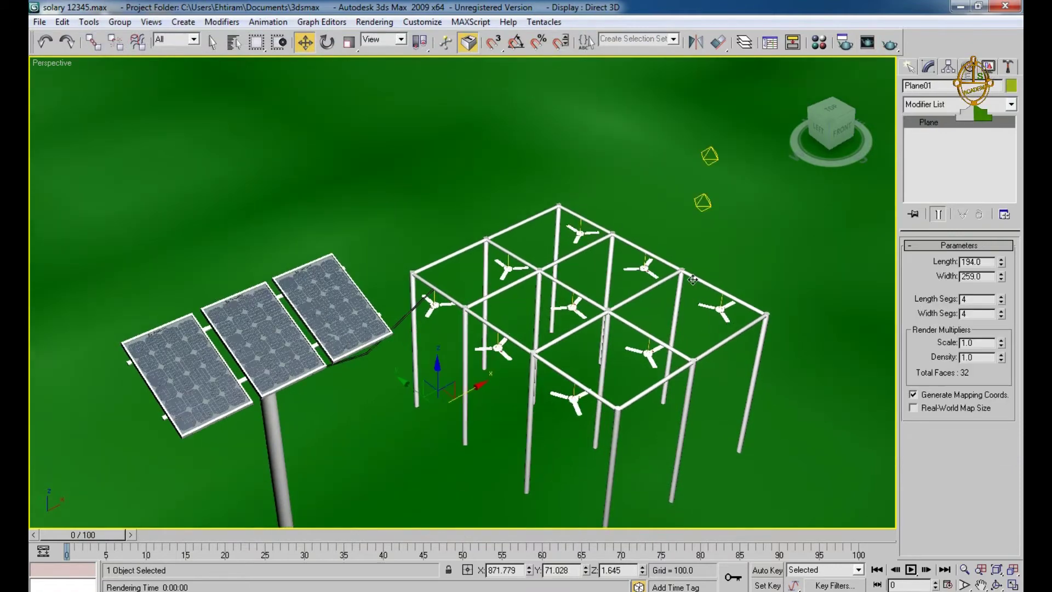
key(shift+q)
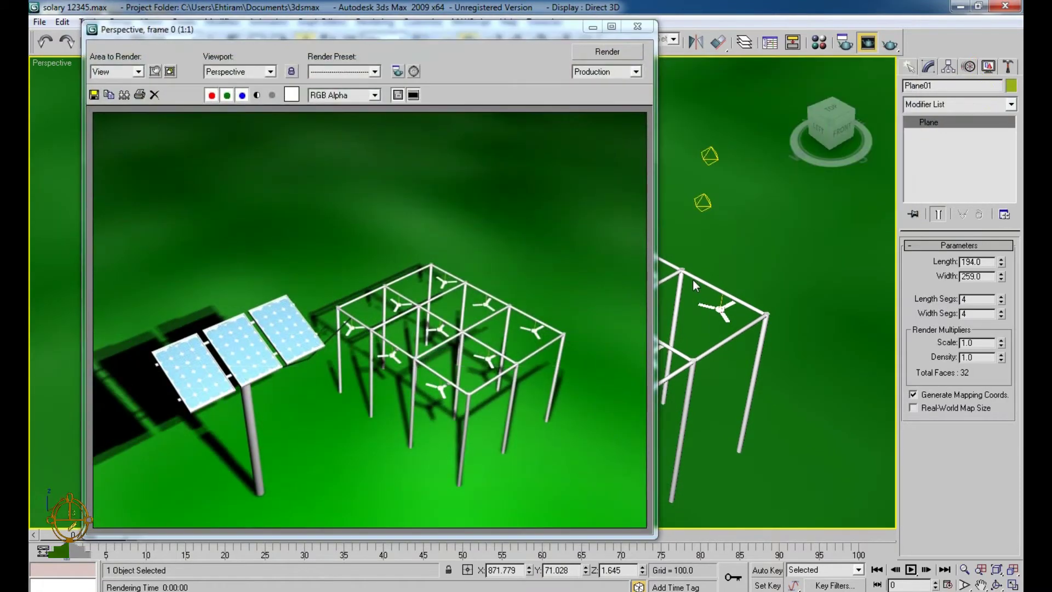
click(637, 26)
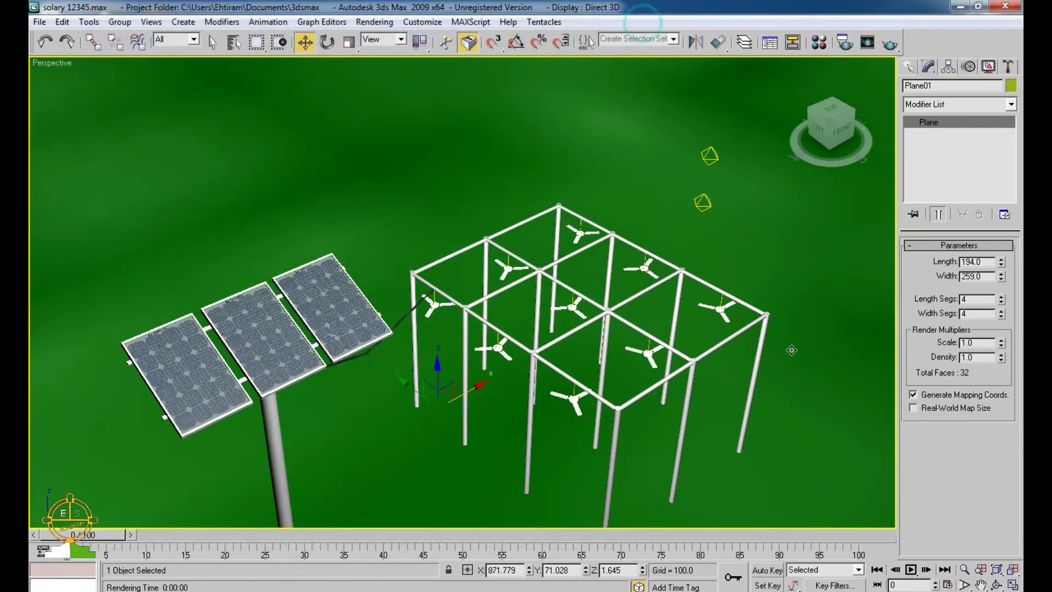
Step: Render a close-up Perspective view of the solar panels and the nearest part of the fan frame
alt+middle_drag(611, 305, 604, 304)
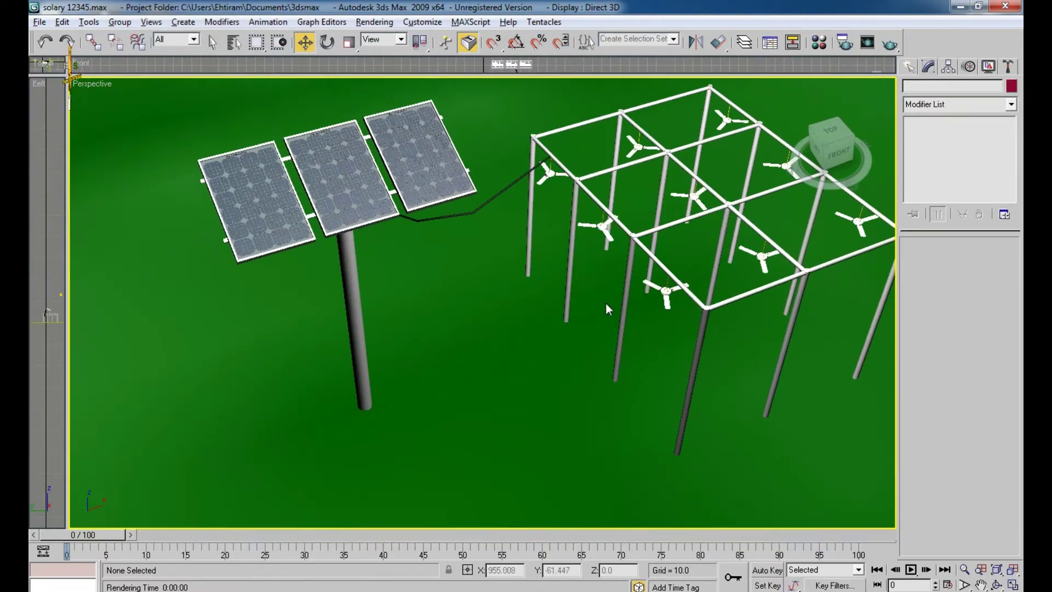
scroll(619, 285, up, 5)
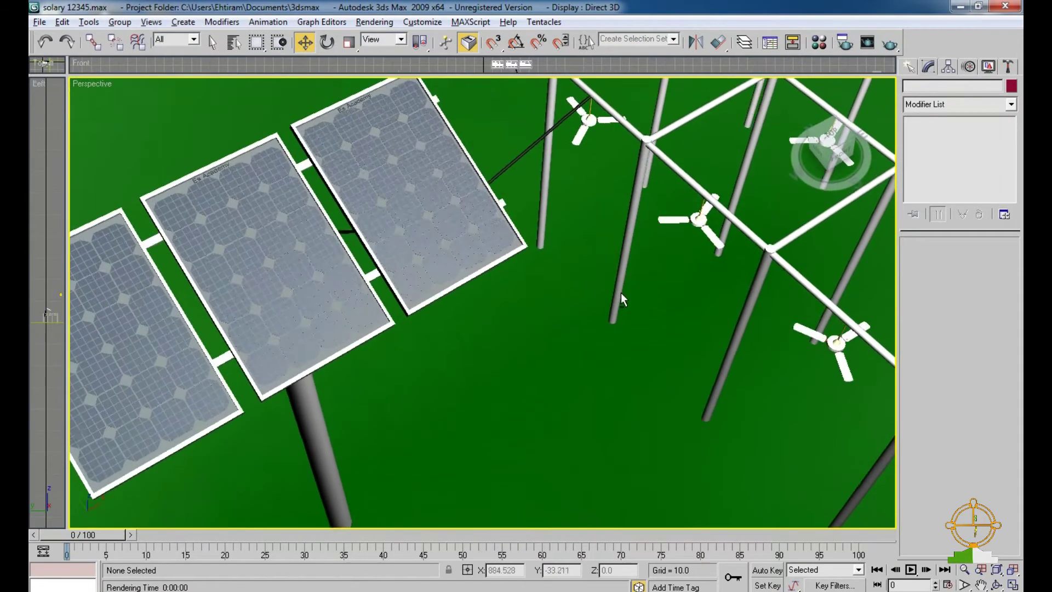
scroll(619, 291, down, 5)
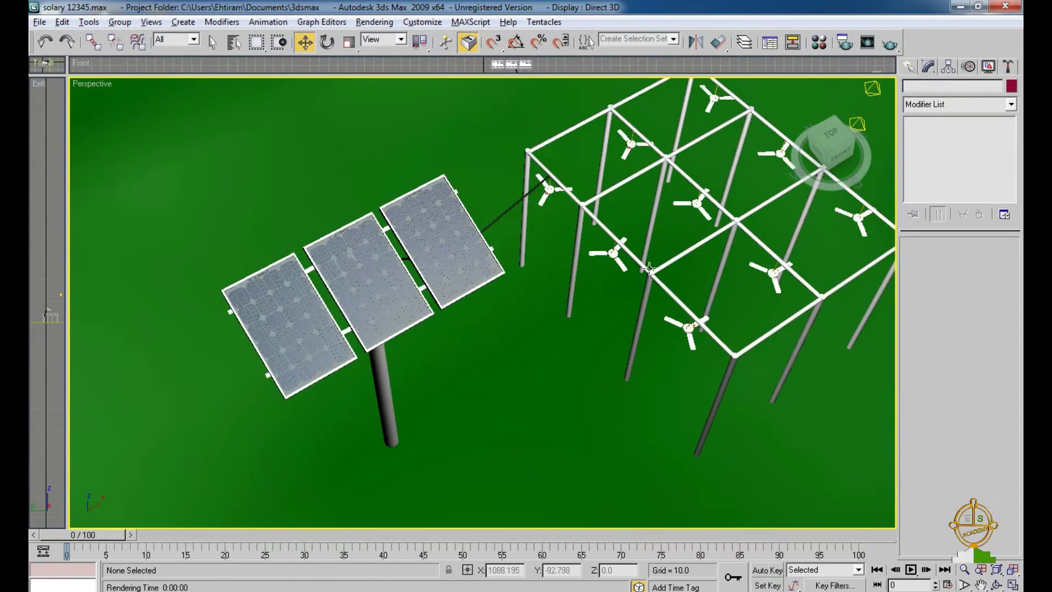
alt+middle_drag(649, 269, 630, 296)
scroll(616, 272, up, 4)
scroll(617, 272, down, 3)
key(shift+q)
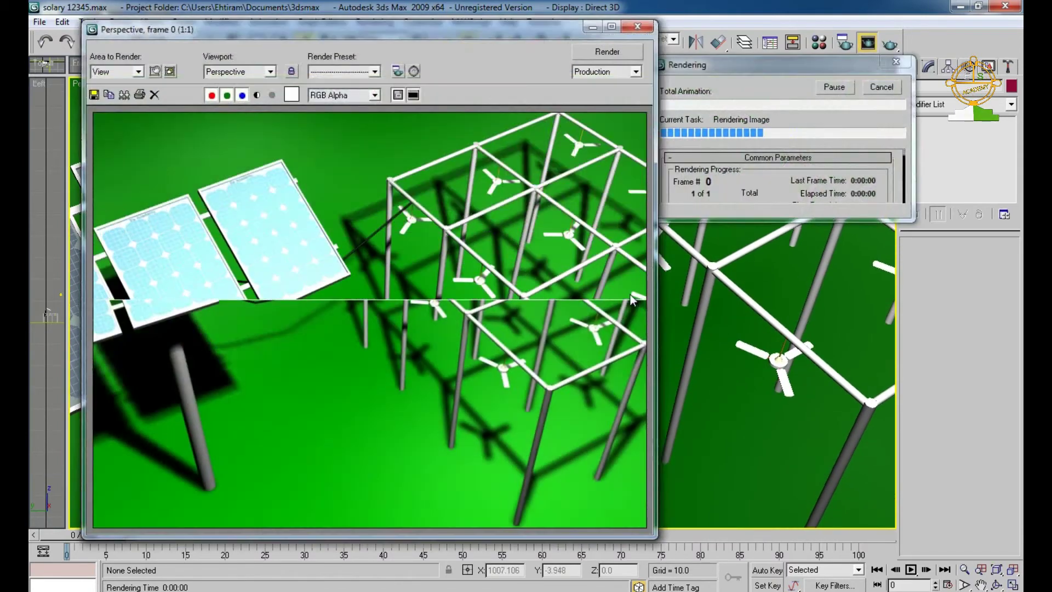
click(639, 27)
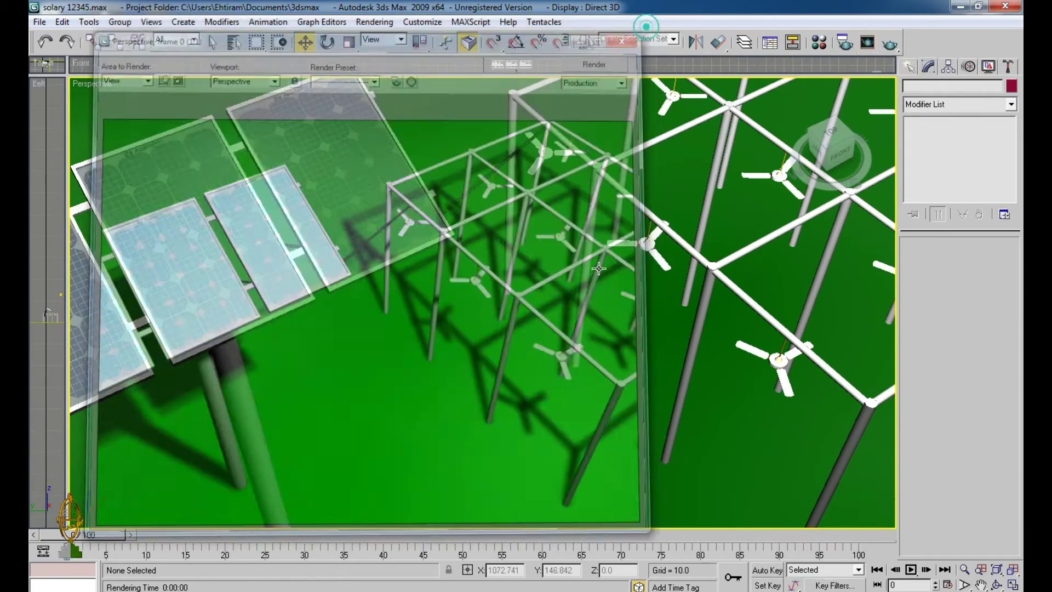
Step: Render the complete scene from farther back, once as framed and once from a slightly lower angle
scroll(602, 271, down, 3)
middle_drag(605, 263, 455, 307)
key(shift+q)
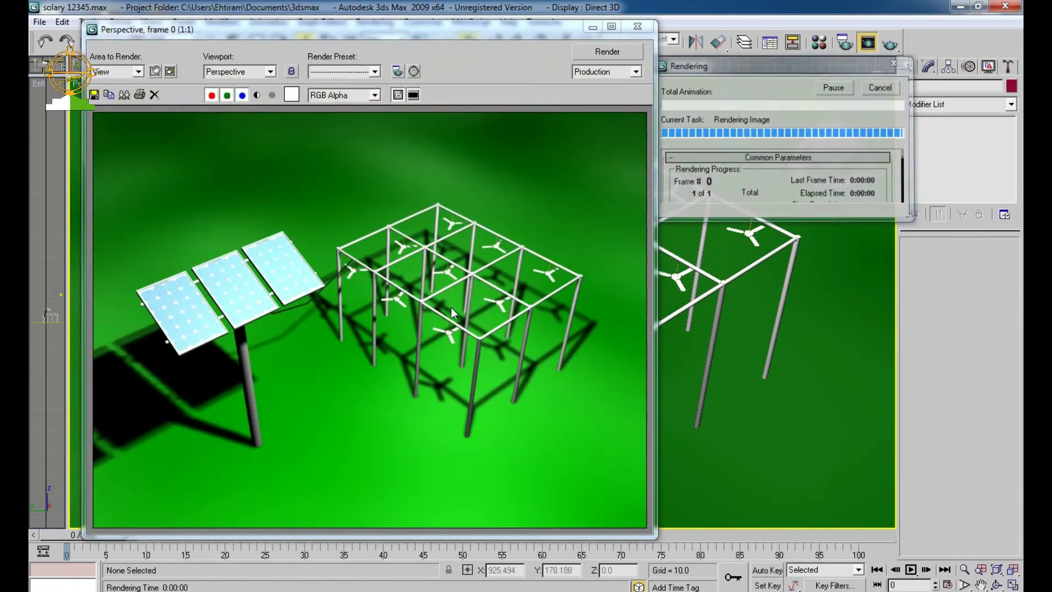
click(636, 27)
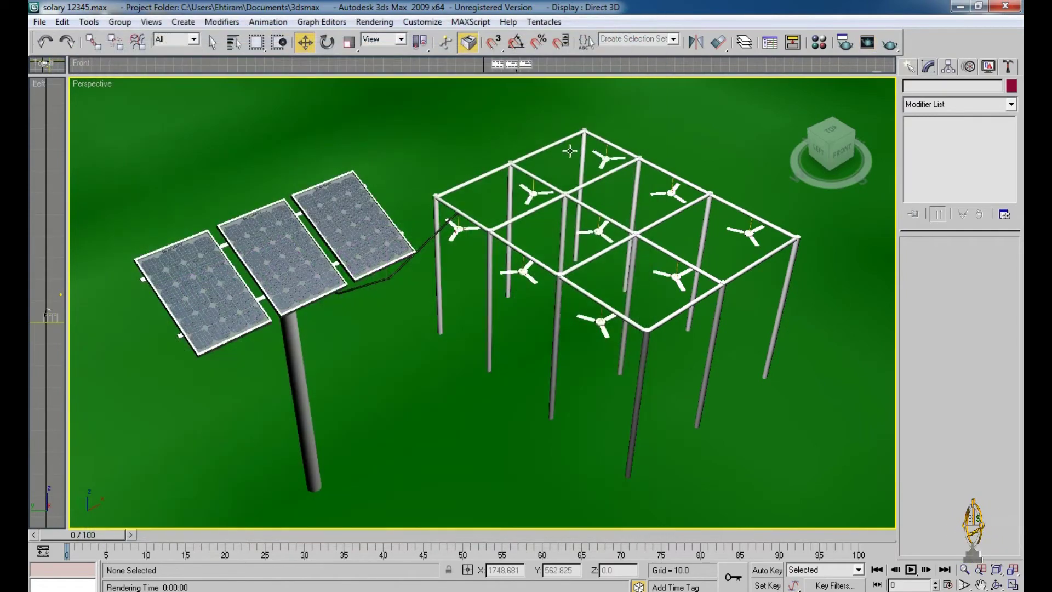
alt+middle_drag(613, 143, 581, 186)
key(shift+q)
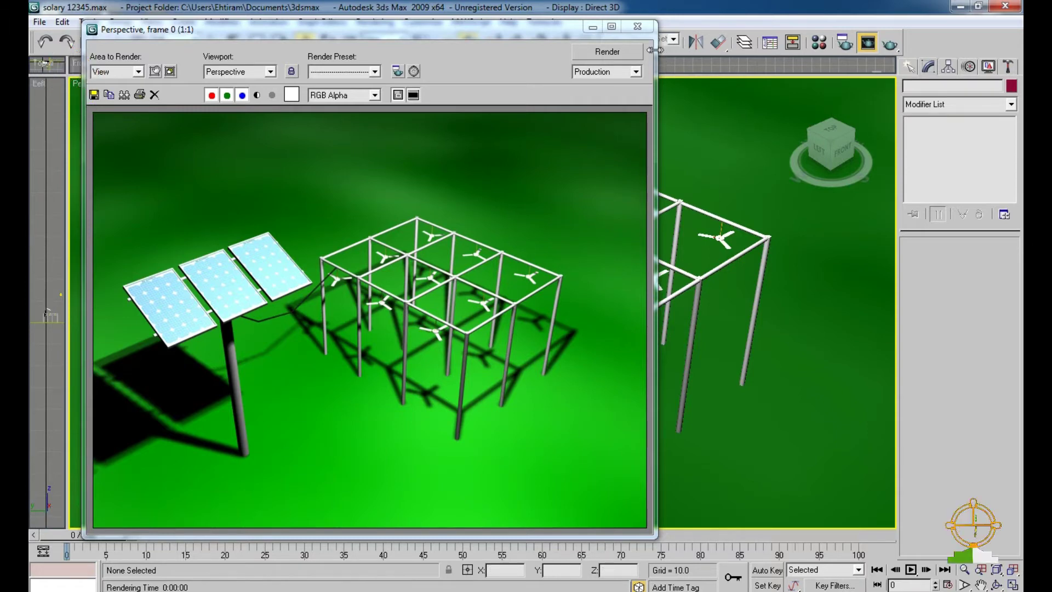
click(642, 26)
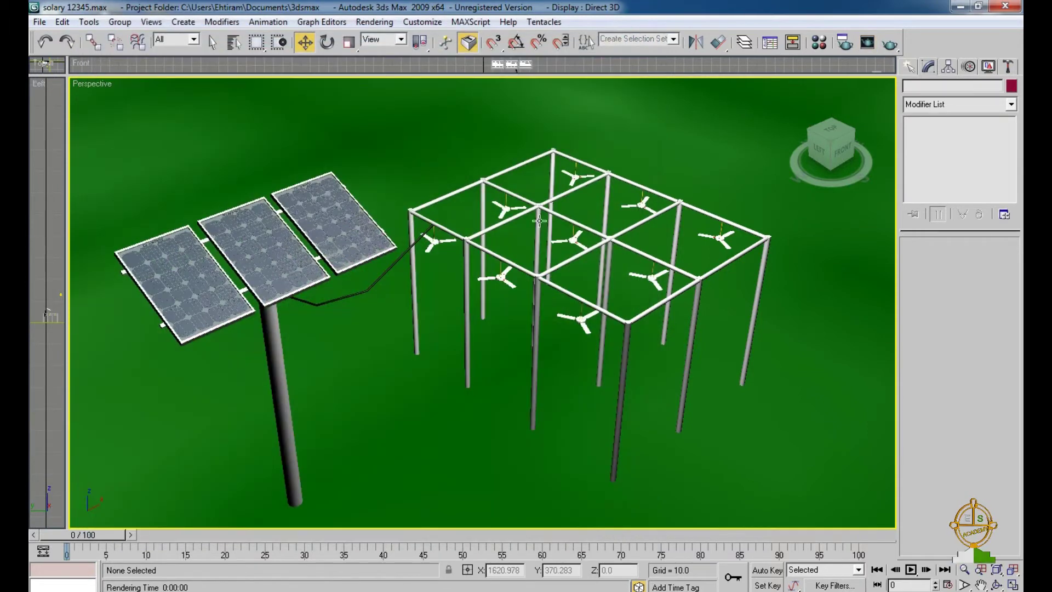
Step: Render the scene from the current corner and again from the front side of the fan frame
alt+middle_drag(498, 219, 496, 216)
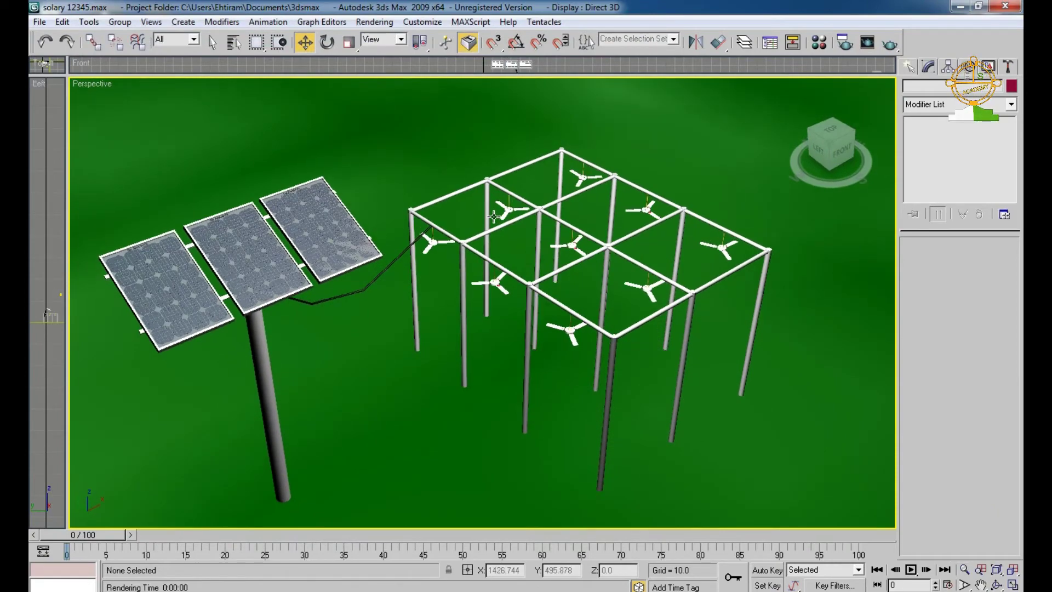
key(shift+q)
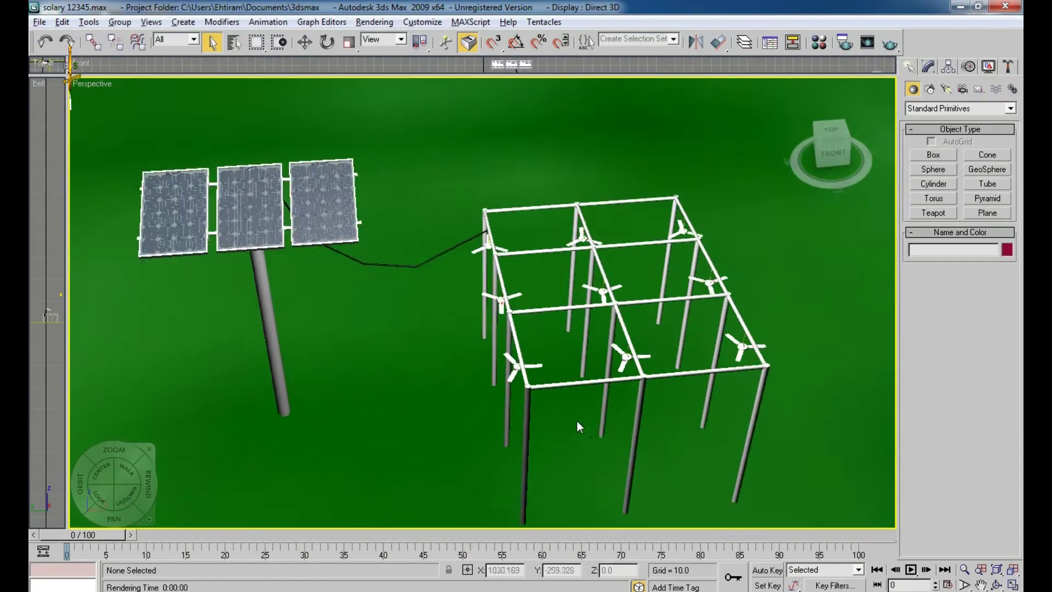
alt+middle_drag(577, 420, 544, 430)
key(shift+q)
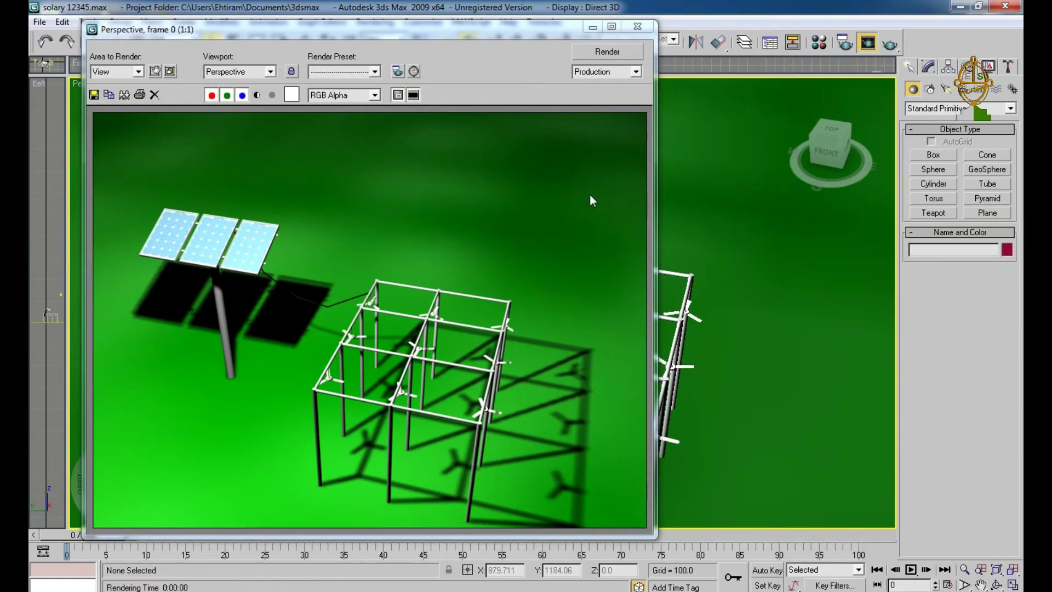
click(643, 32)
Step: Render closer corner views of the solar panels and fan frame, including one from a slightly higher angle
mouse_move(636, 280)
alt+middle_down()
mouse_move(629, 289)
mouse_move(639, 286)
alt+middle_up()
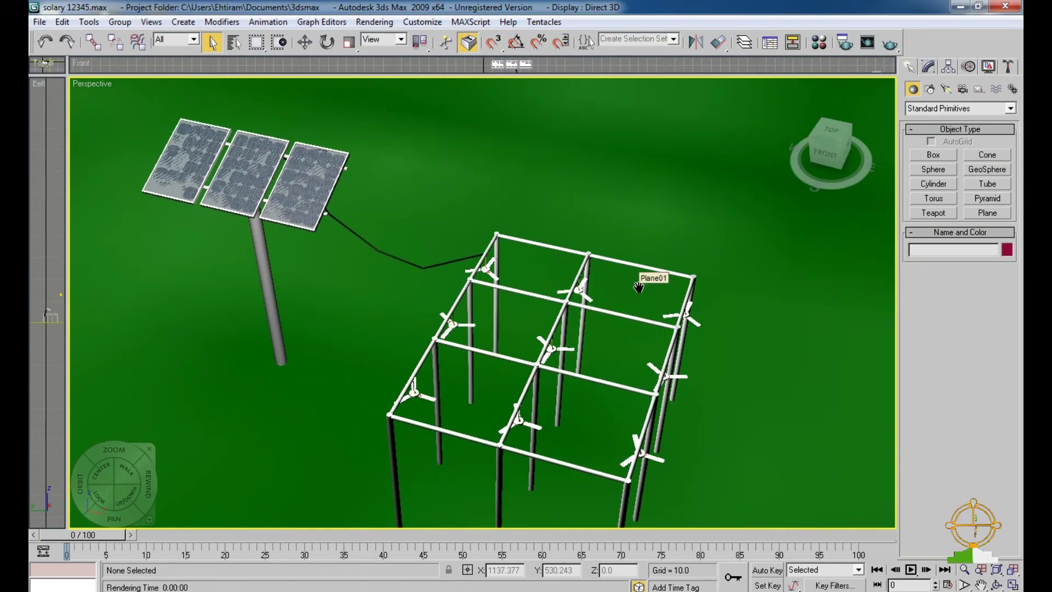
key(shift+q)
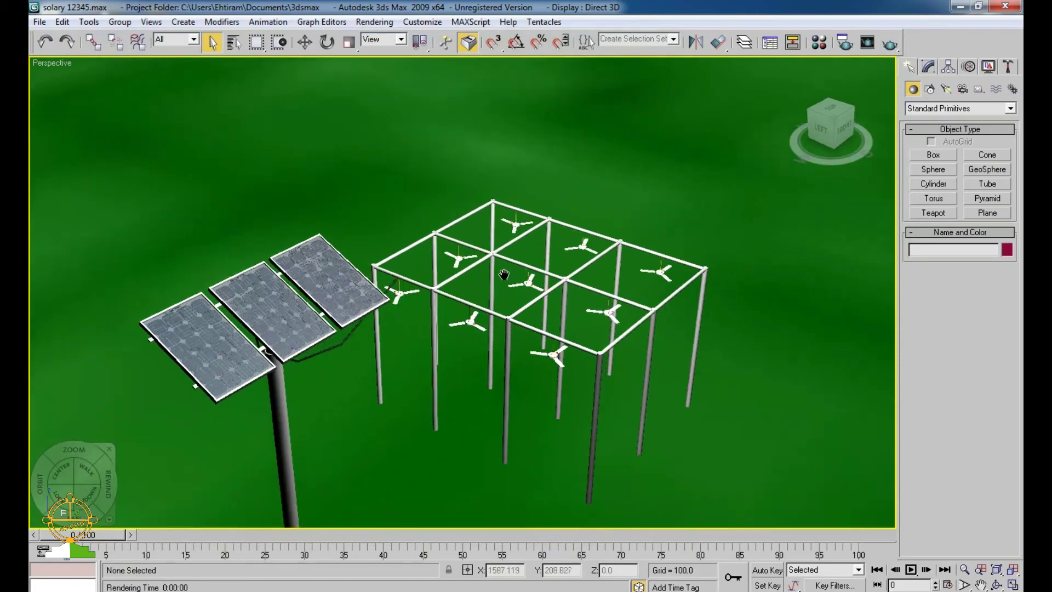
scroll(512, 246, up, 3)
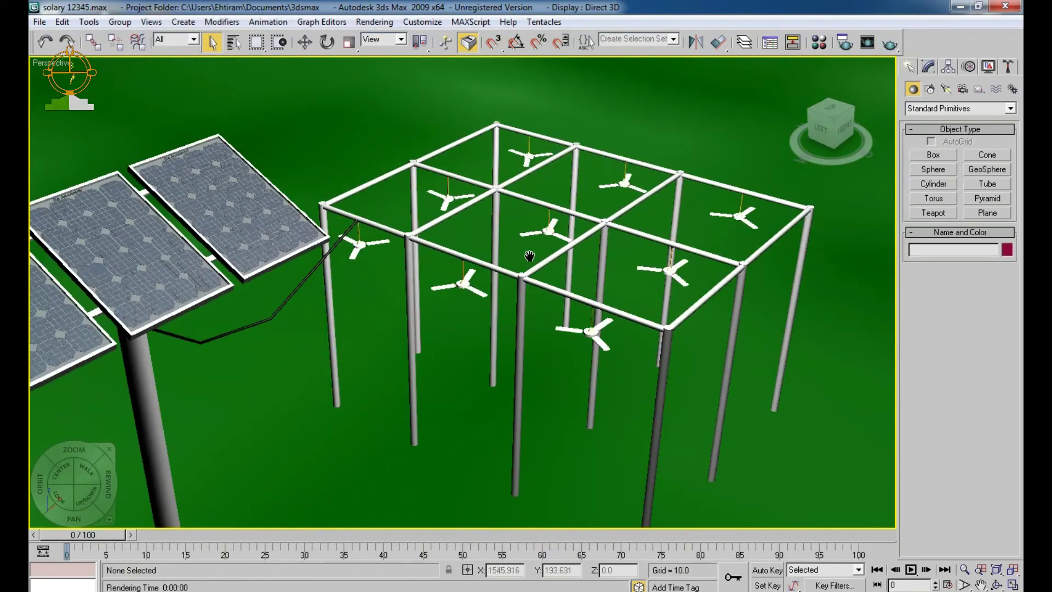
middle_drag(530, 256, 580, 269)
key(shift+q)
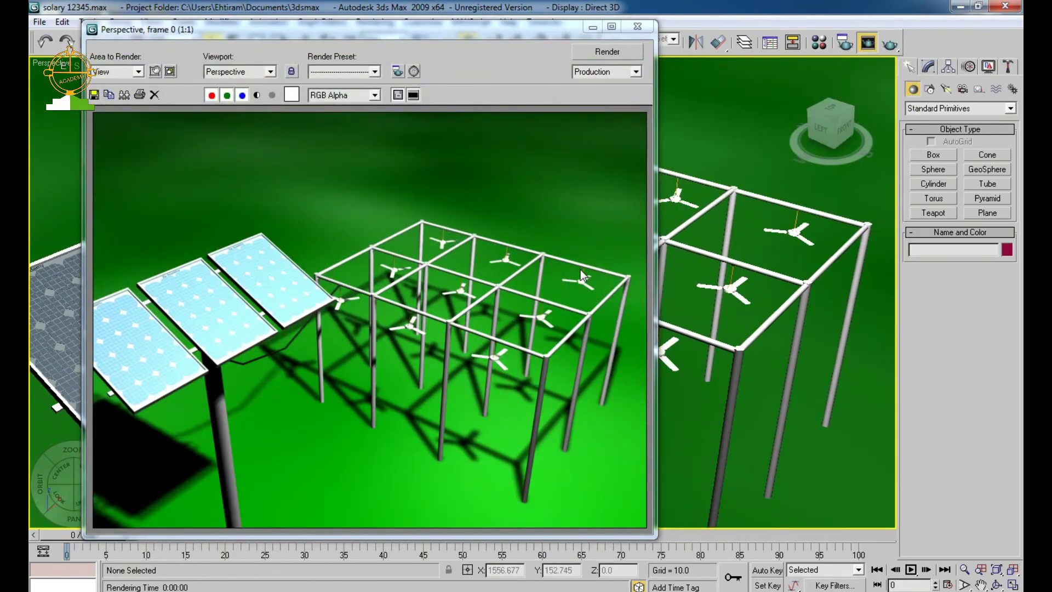
click(638, 27)
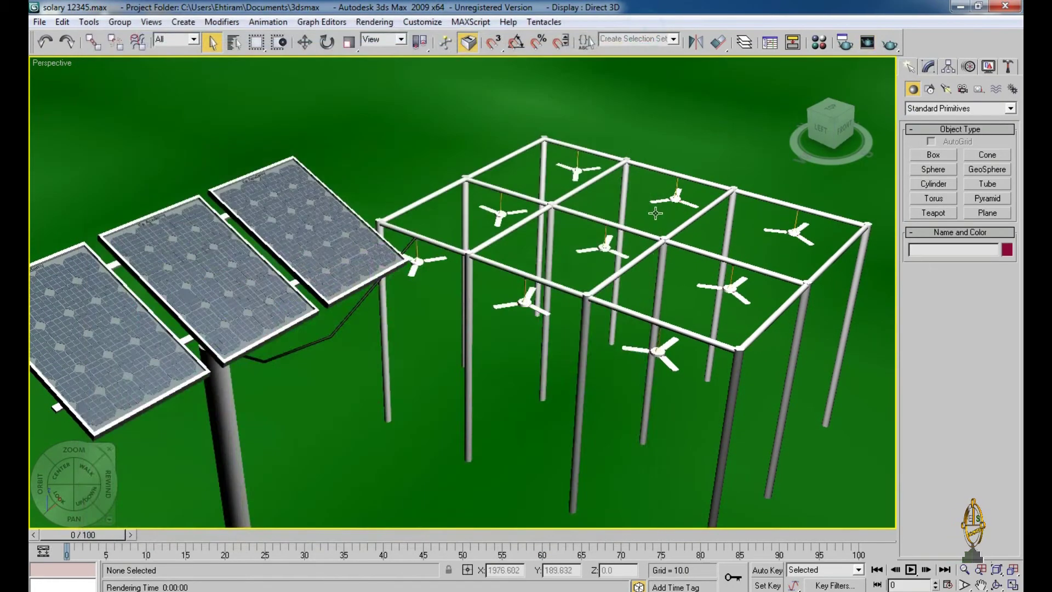
mouse_move(658, 216)
alt+middle_down()
mouse_move(641, 216)
mouse_move(653, 221)
mouse_move(653, 211)
alt+middle_up()
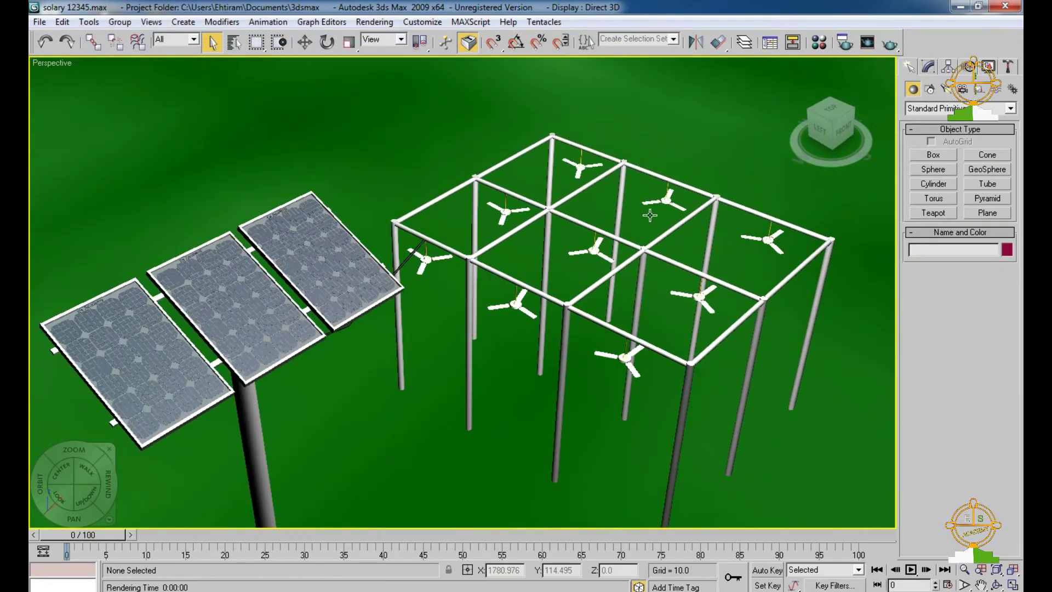
key(shift+q)
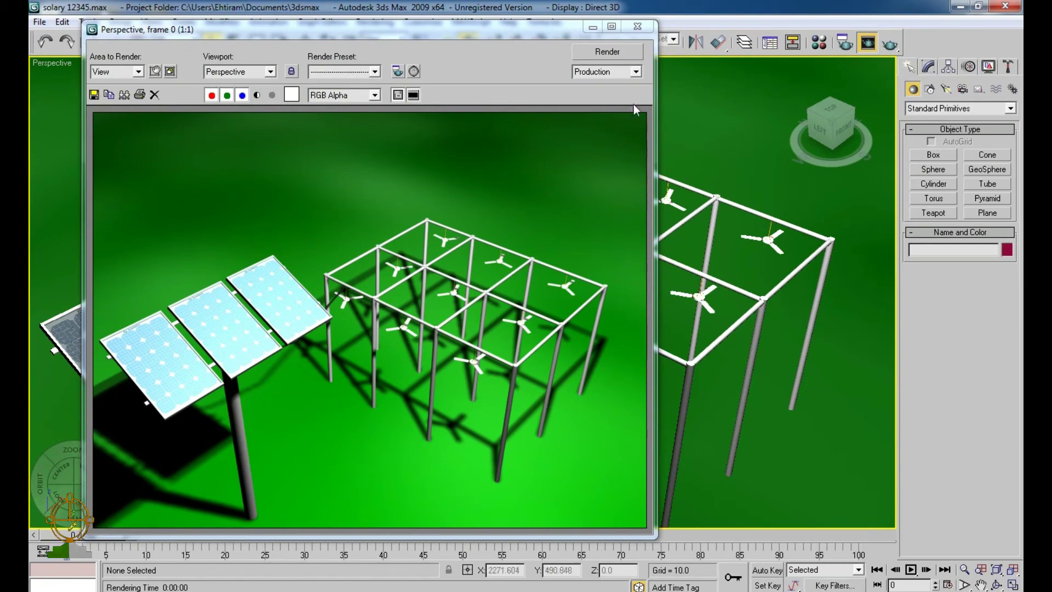
click(638, 26)
Step: Render the panels and fan frame from a low front angle, trying two slightly different framings
scroll(746, 347, up, 1)
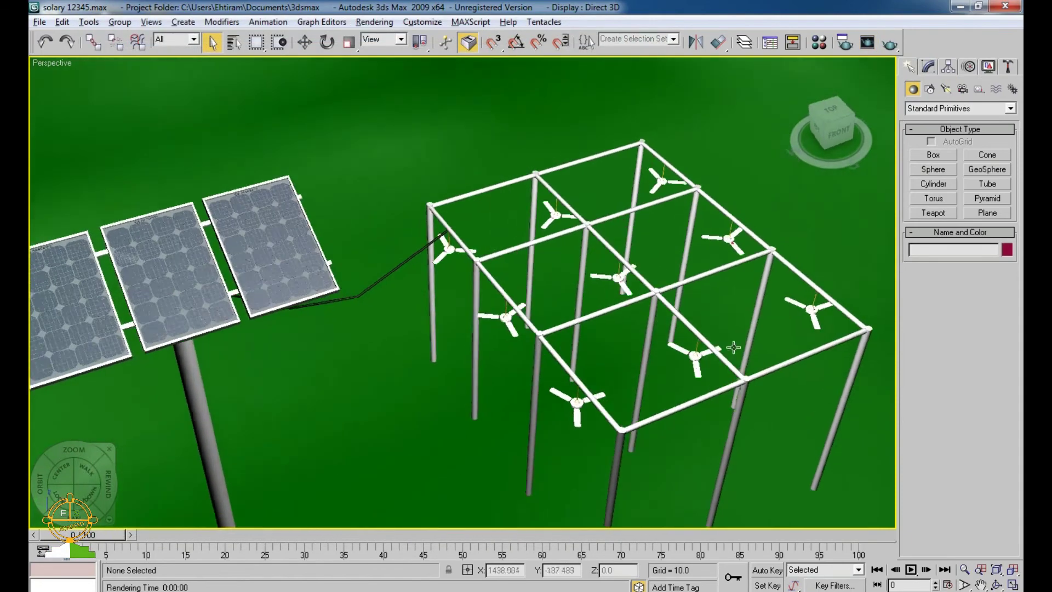
alt+middle_drag(733, 348, 666, 328)
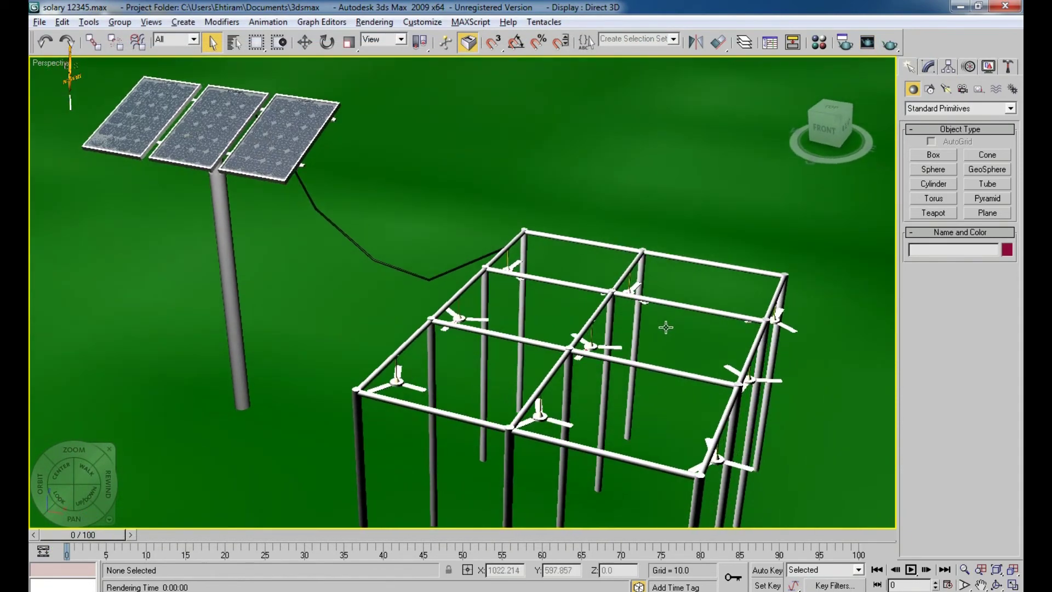
alt+middle_drag(675, 363, 678, 365)
key(shift+q)
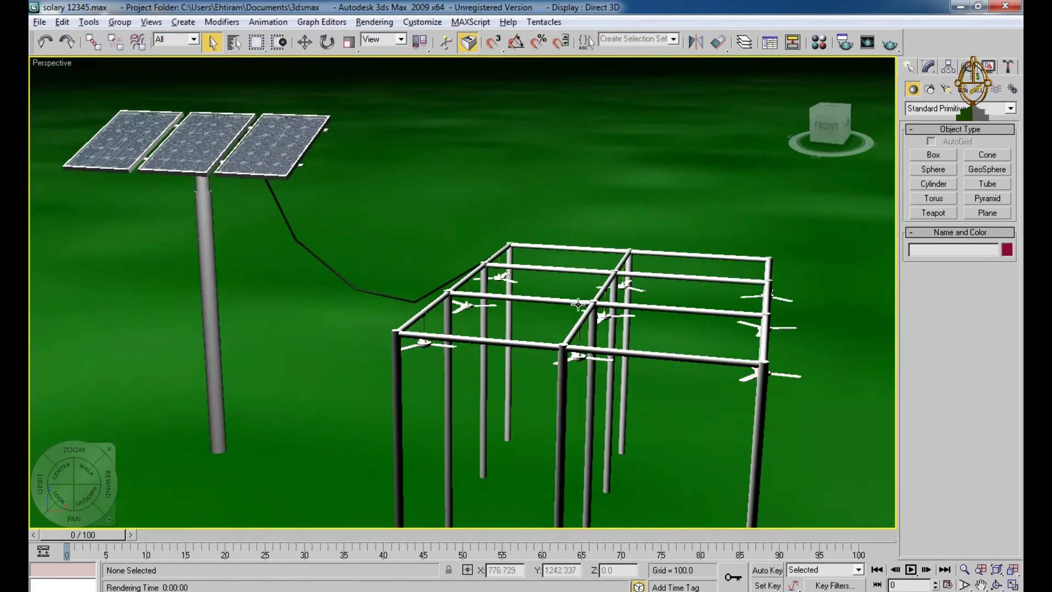
key(shift+q)
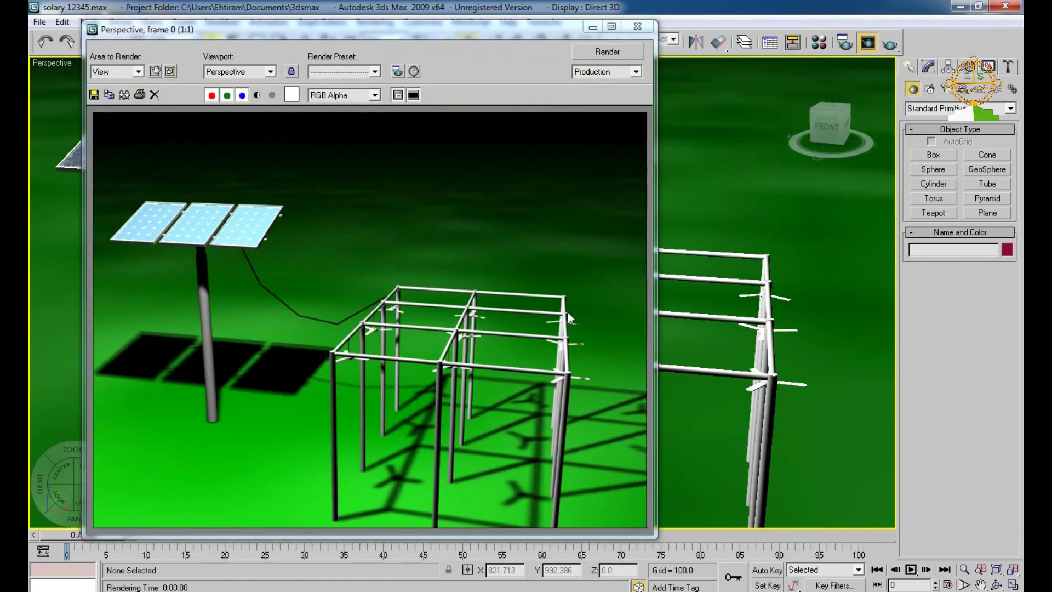
click(637, 26)
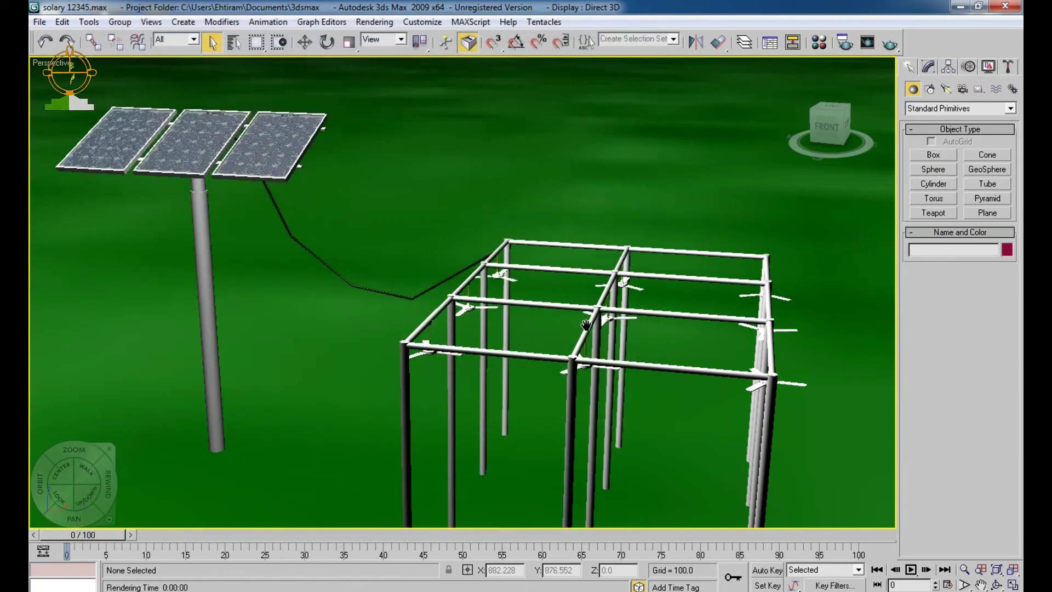
middle_drag(586, 324, 609, 322)
key(shift+q)
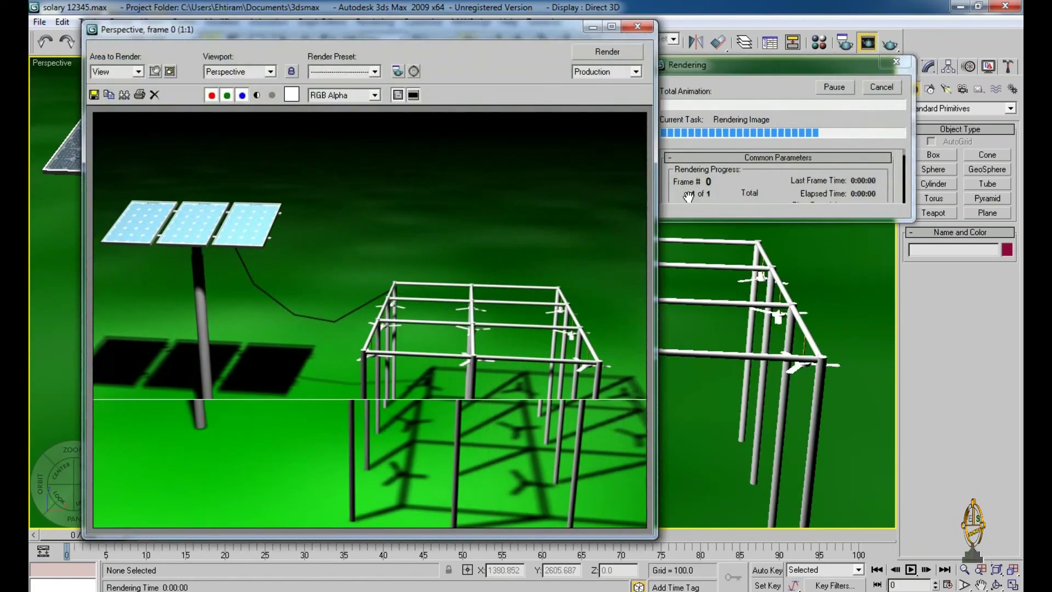